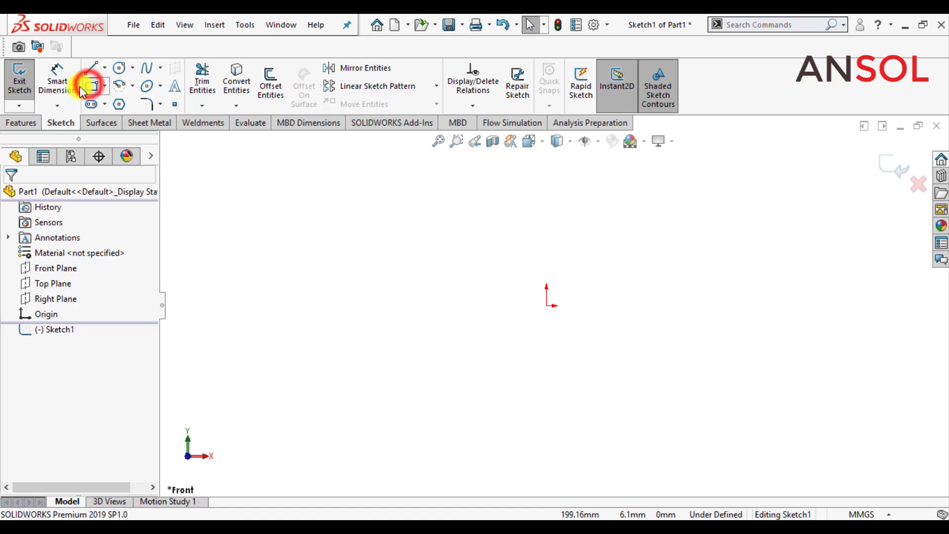
- Sketch a corner rectangle about 103 mm wide and 47 mm high, starting at the origin
left_click(86, 87)
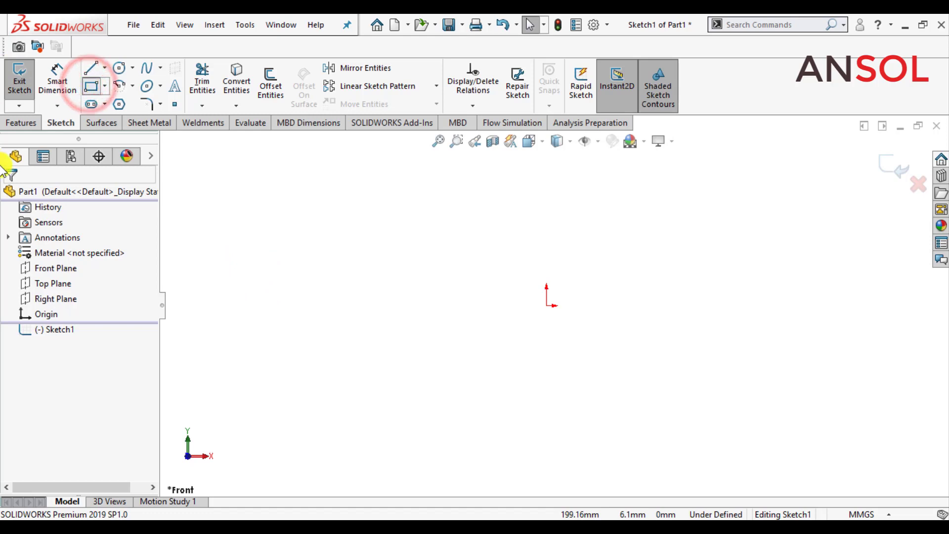
left_click(546, 306)
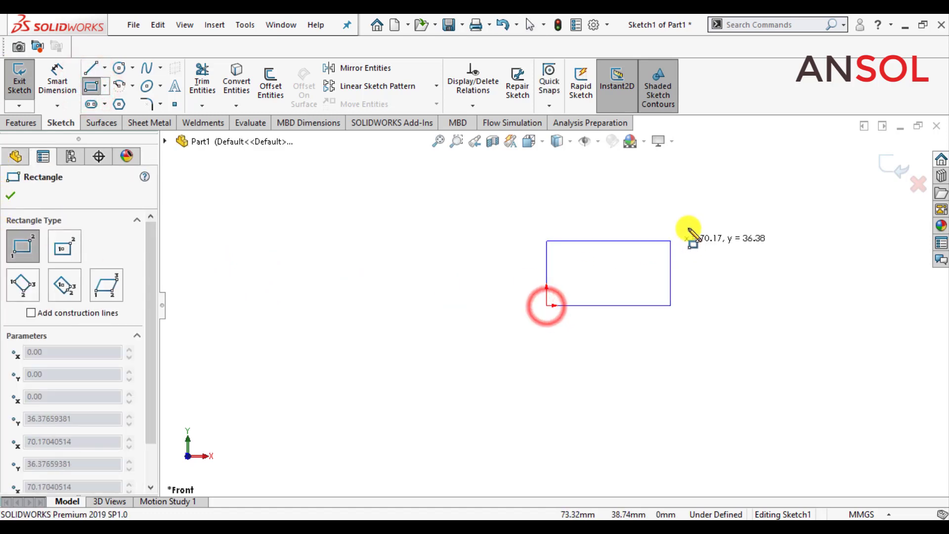
left_click(729, 222)
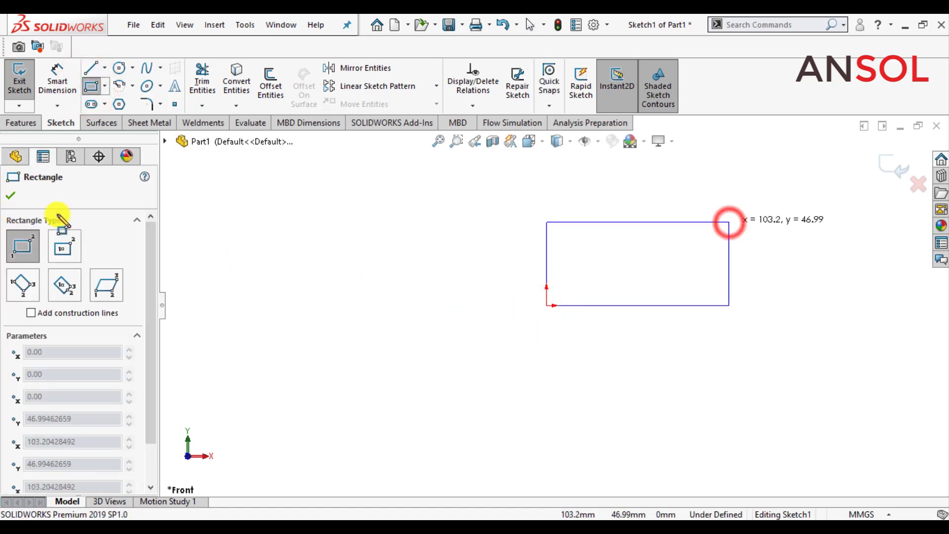
left_click(10, 197)
- Dimension the rectangle 50 mm wide and 30 mm high, and close the sketch
left_click(58, 78)
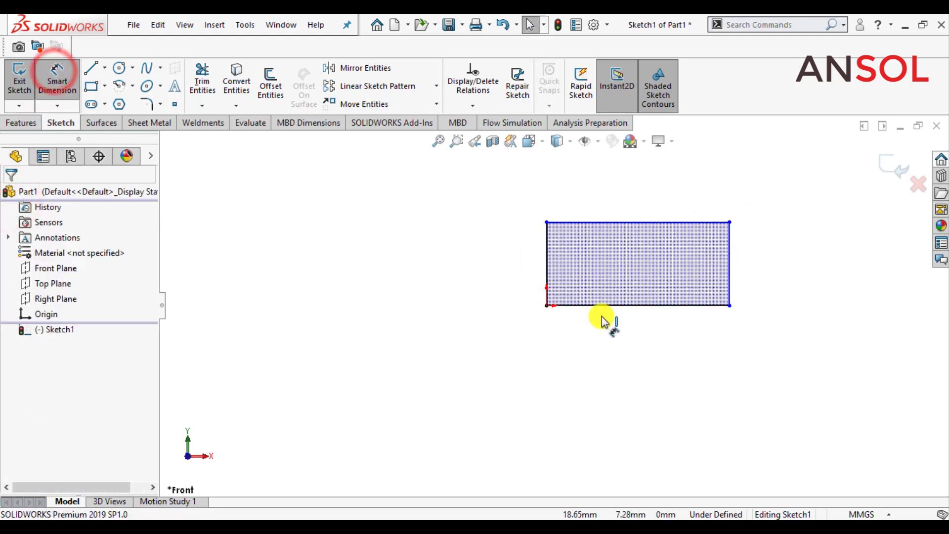
left_click(613, 305)
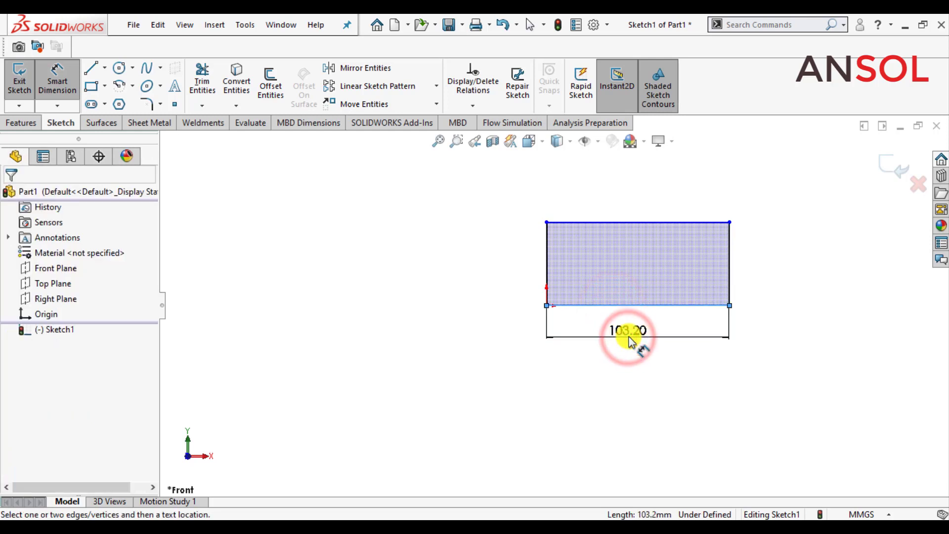
left_click(629, 339)
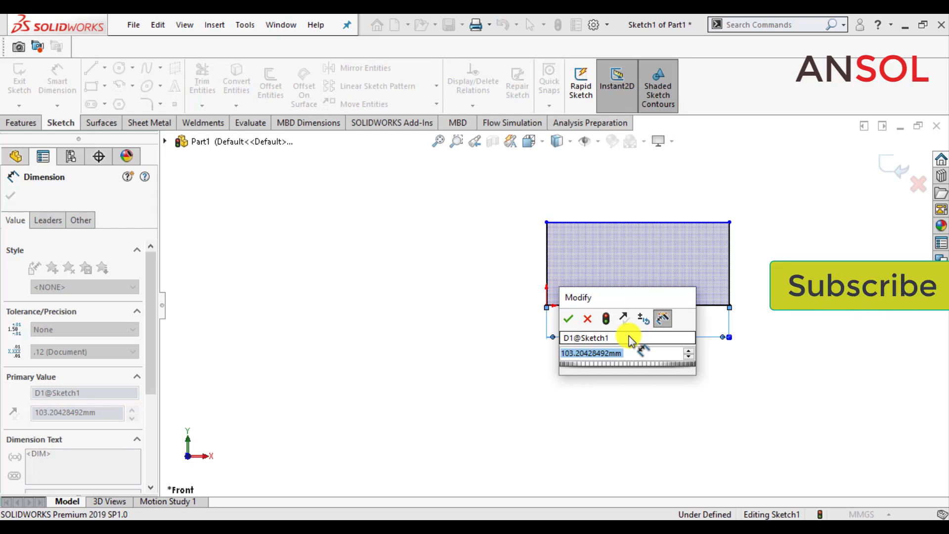
type("50")
key("Return")
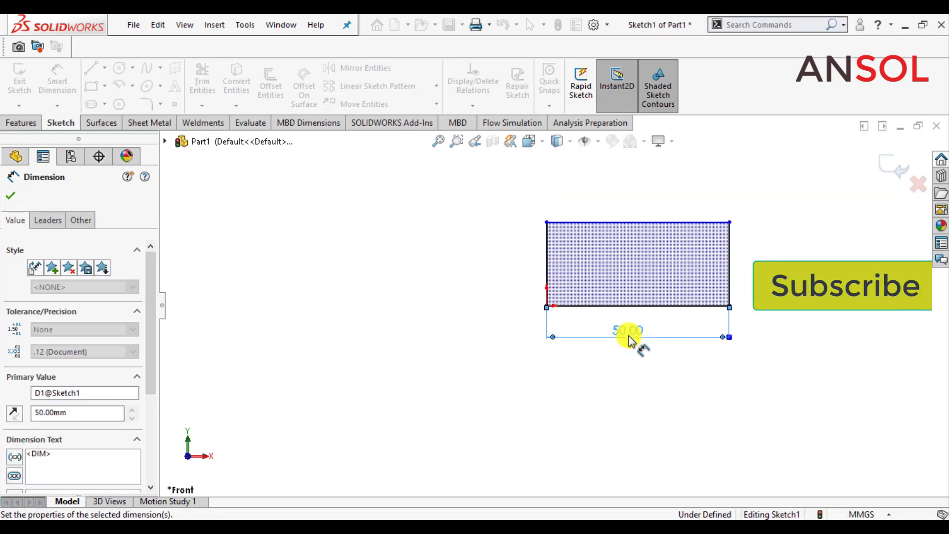
left_click(547, 262)
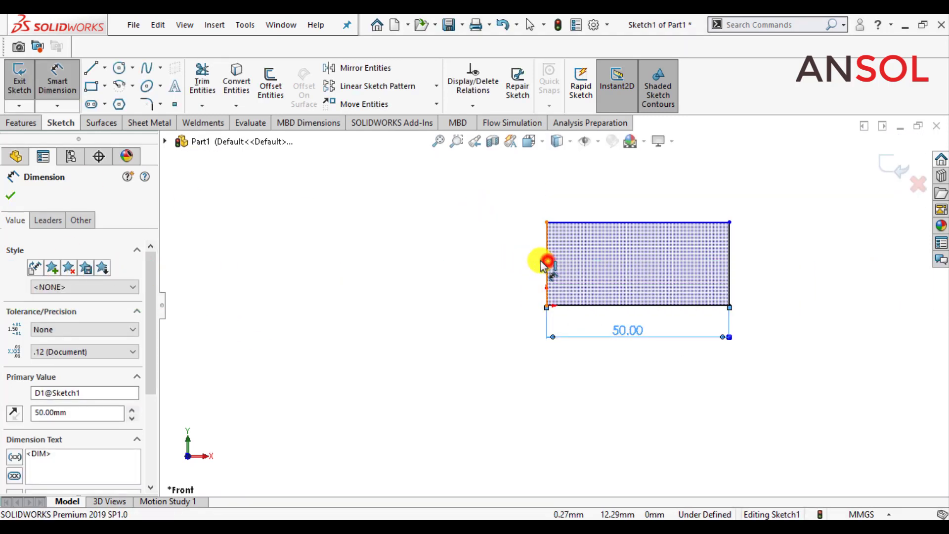
left_click(518, 256)
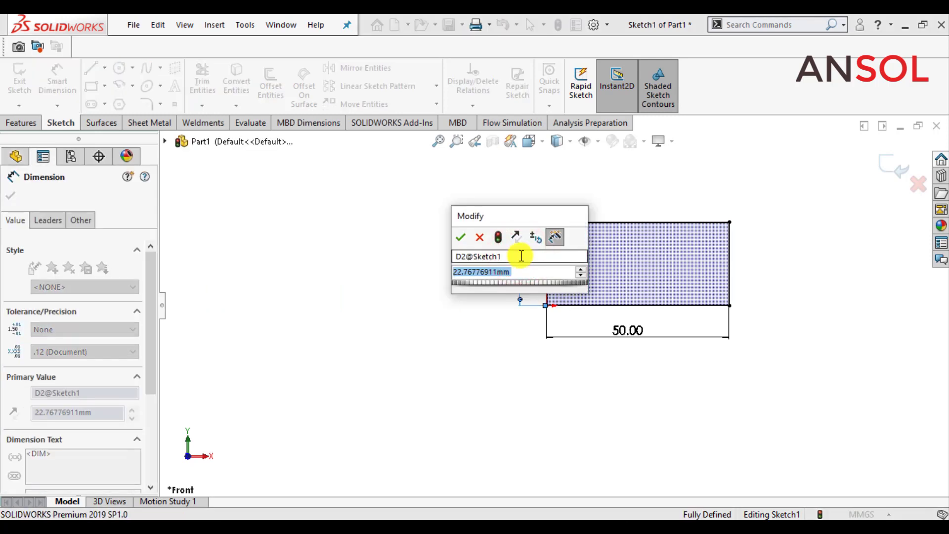
type("30")
key("Return")
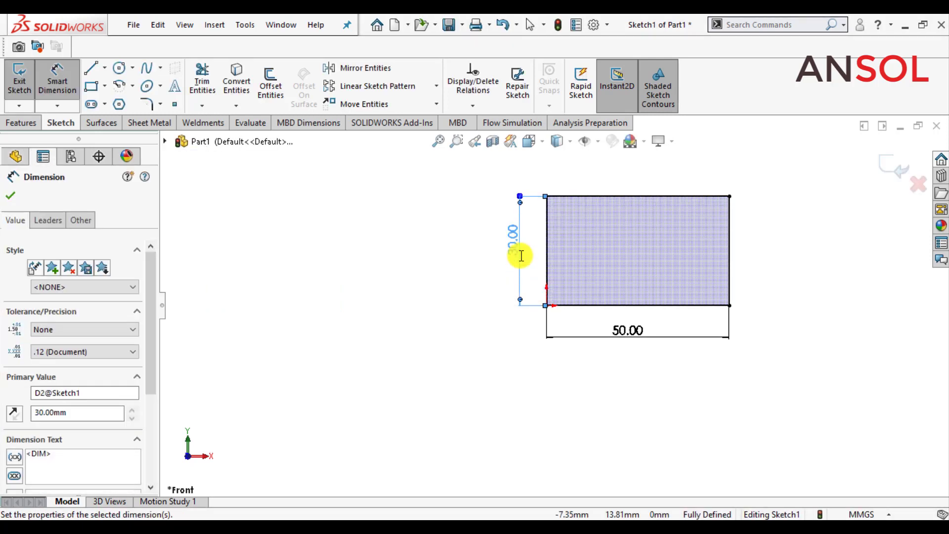
left_click(11, 199)
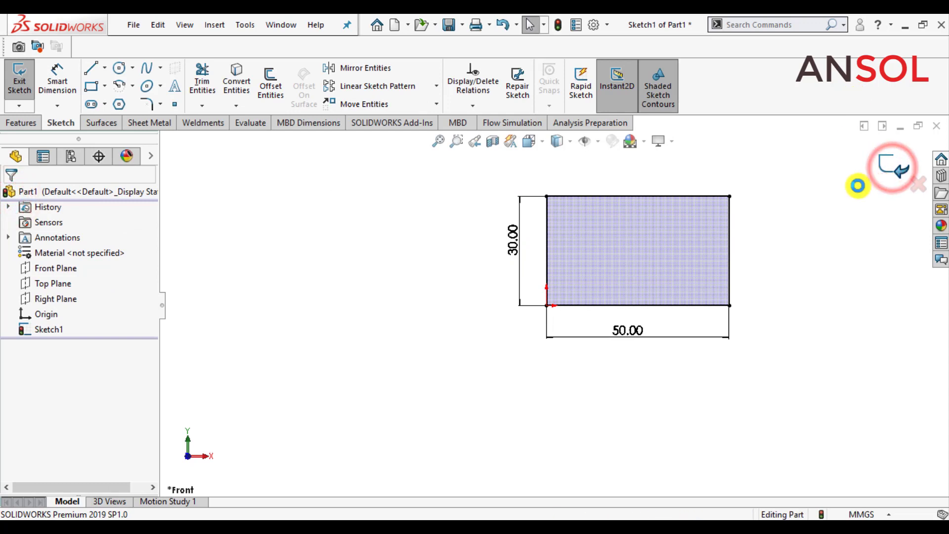
- Extrude the rectangle sketch into a solid block with a blind depth of 10 mm
left_click(21, 123)
left_click(25, 82)
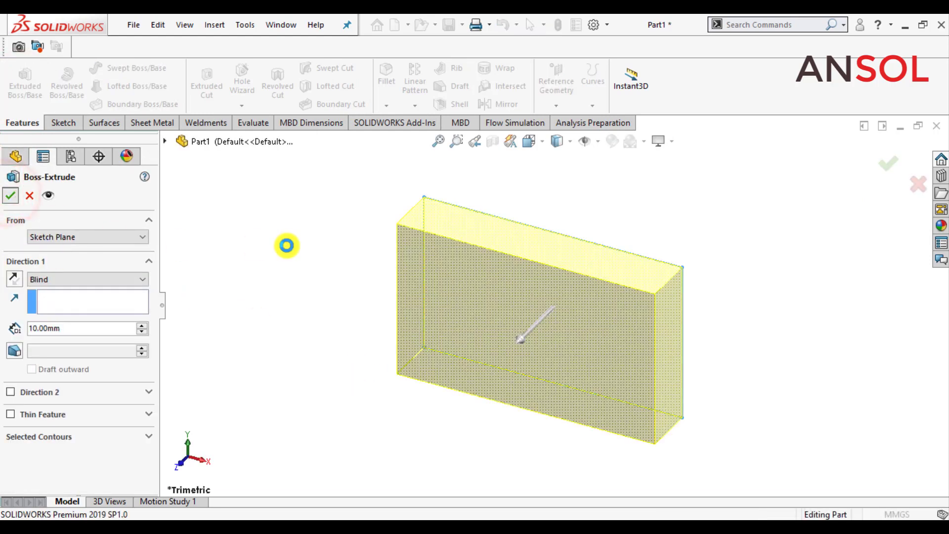
left_click(281, 252)
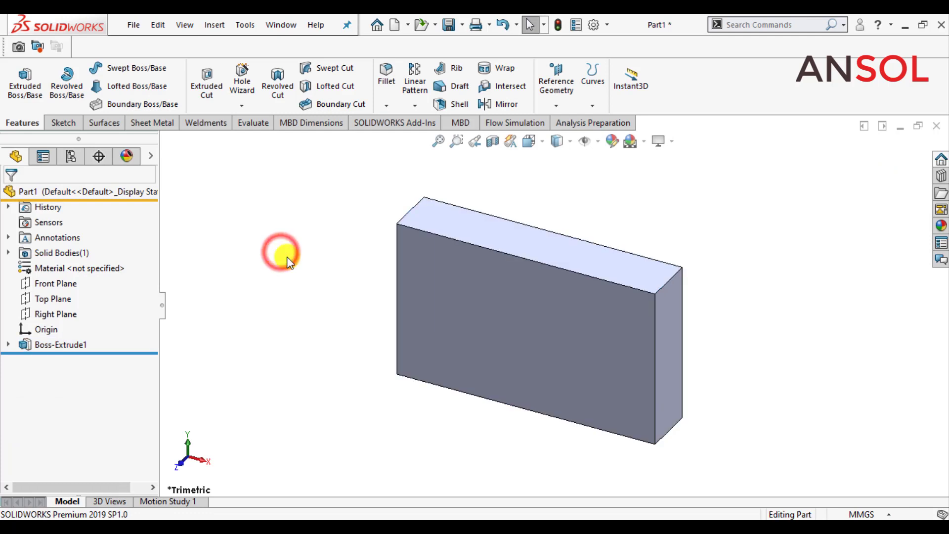
- On the block's front face, sketch two circles side by side at mid-height, about 9 mm and 5.8 mm in diameter
left_click(535, 314)
left_click(660, 275)
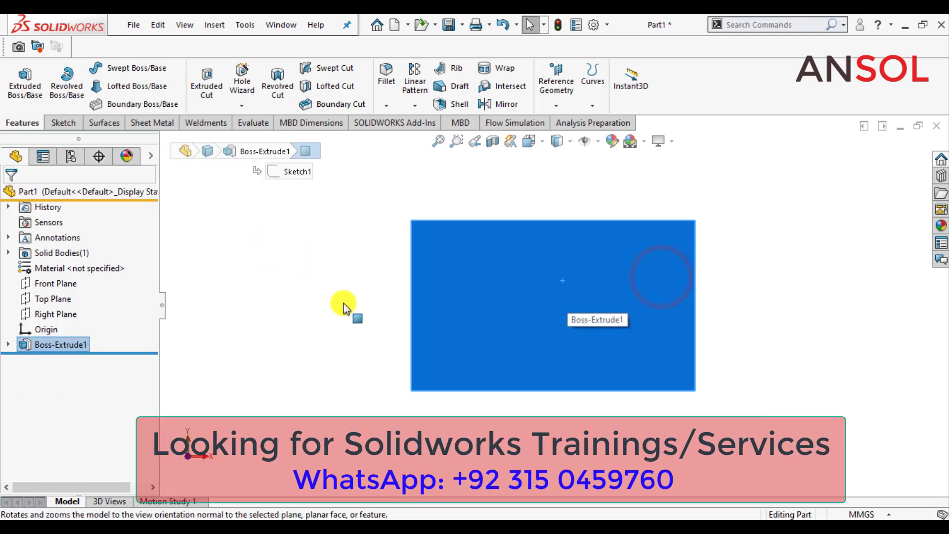
left_click(303, 301)
left_click(618, 295)
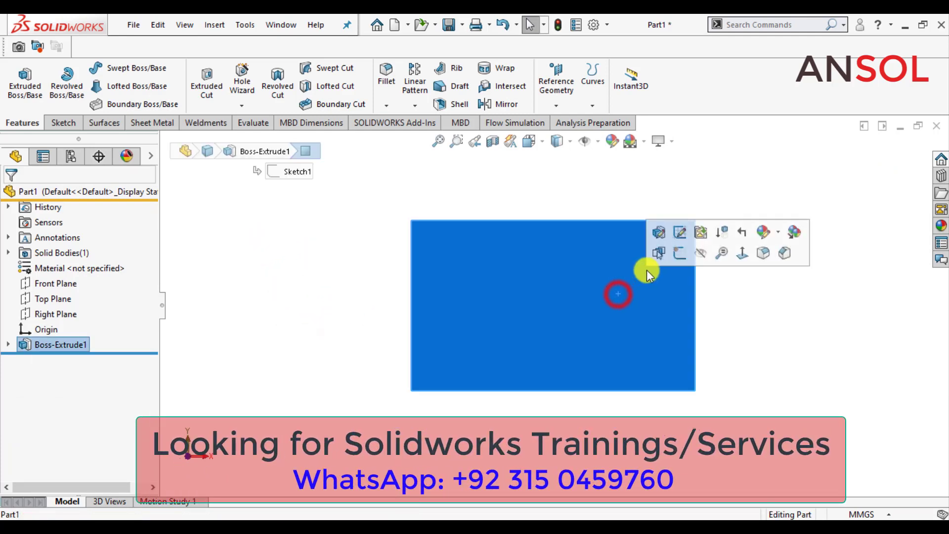
left_click(678, 252)
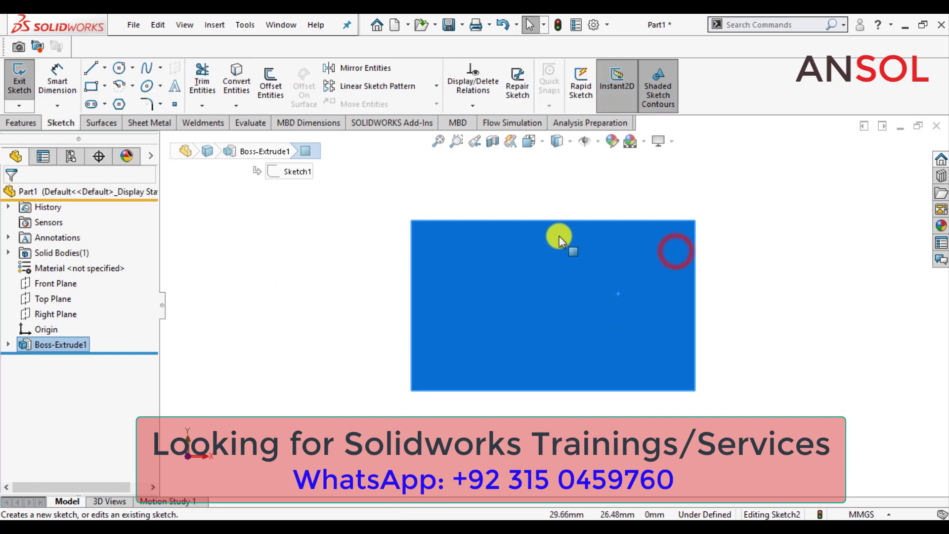
left_click(121, 69)
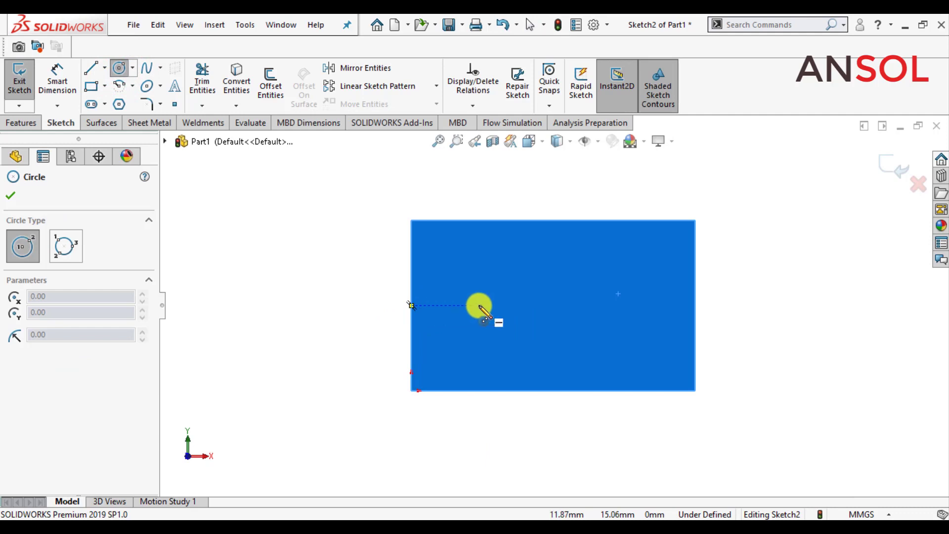
left_click_drag(479, 305, 482, 331)
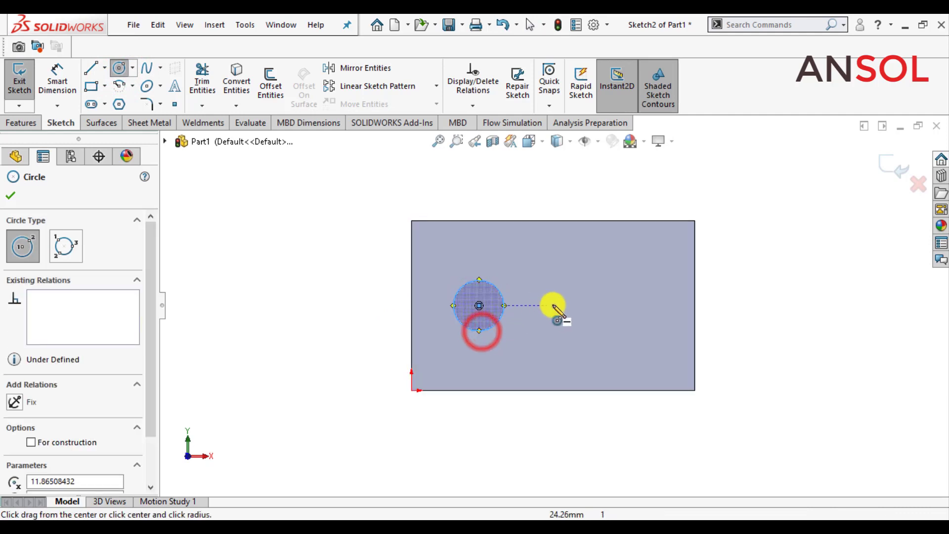
left_click_drag(600, 305, 600, 322)
left_click(10, 195)
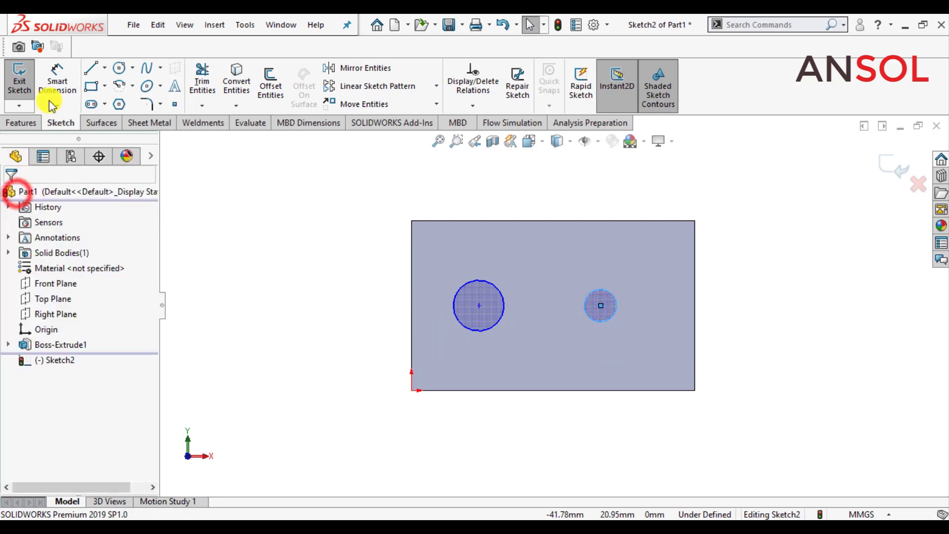
- Dimension the left circle with a diameter of 10 mm
left_click(56, 77)
left_click(459, 290)
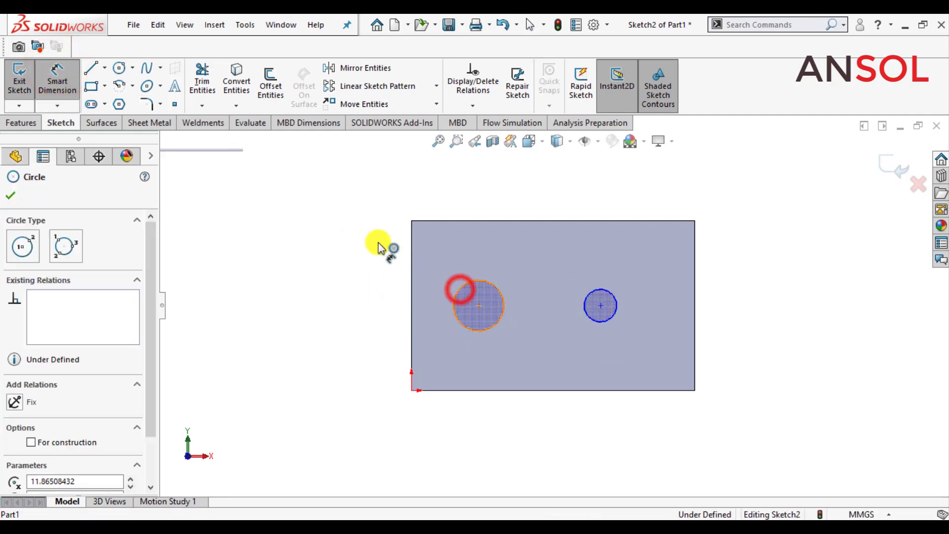
left_click(363, 234)
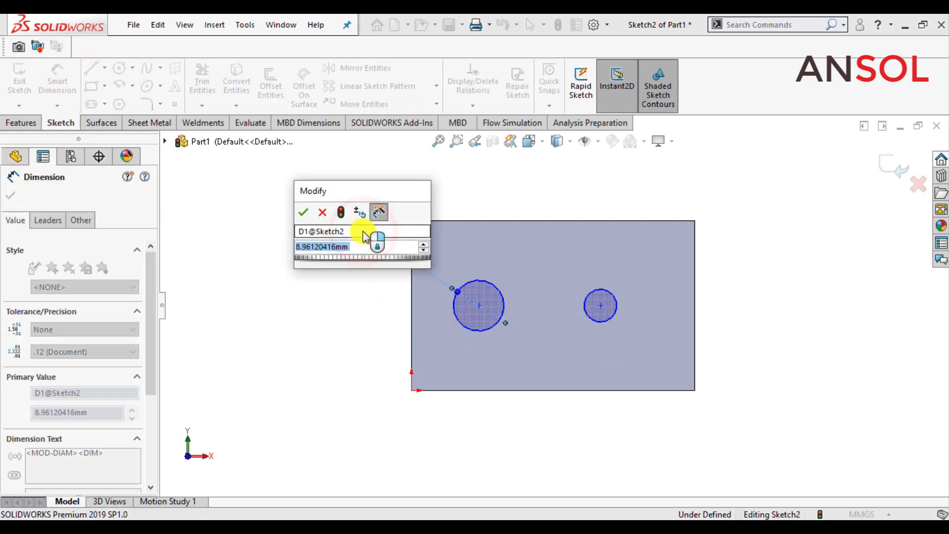
type("10")
key("Return")
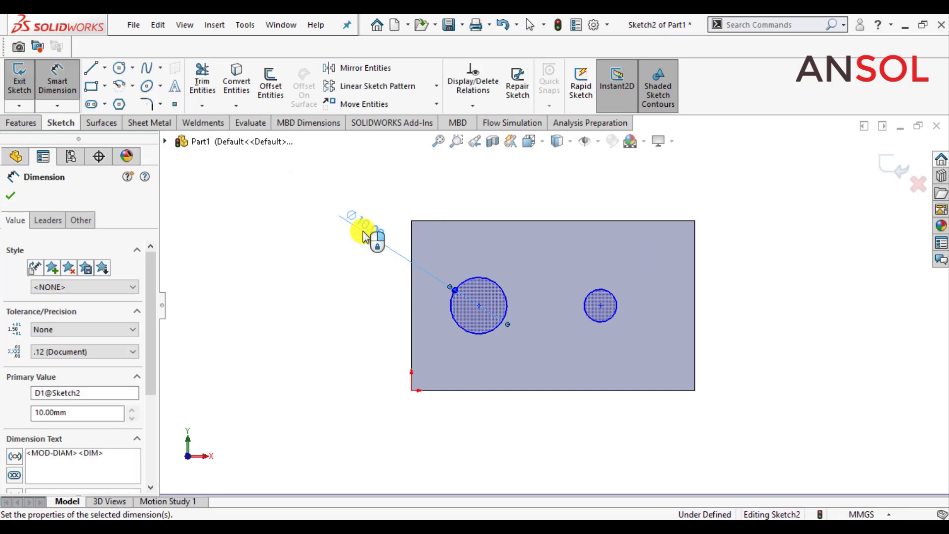
- Dimension the right circle with a diameter of 8.4 mm
left_click(607, 292)
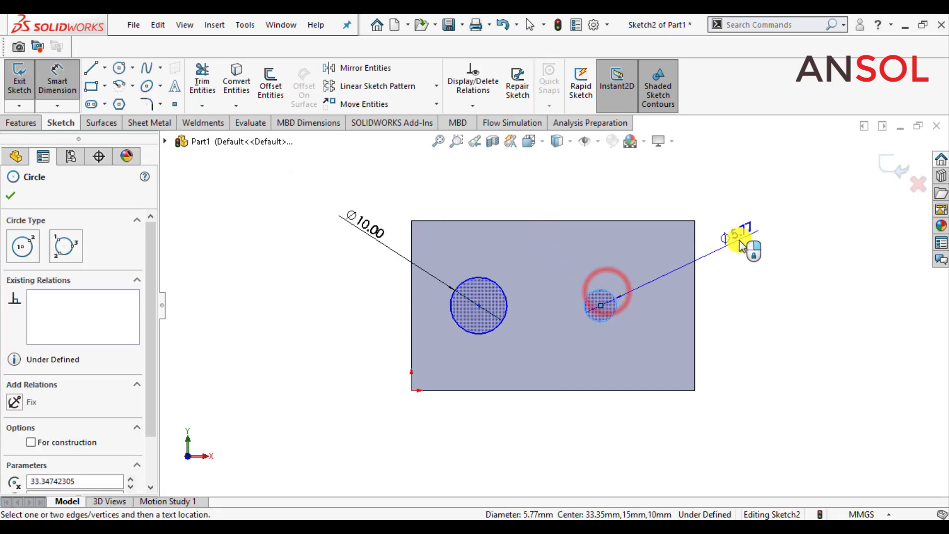
left_click(741, 241)
type("8.4")
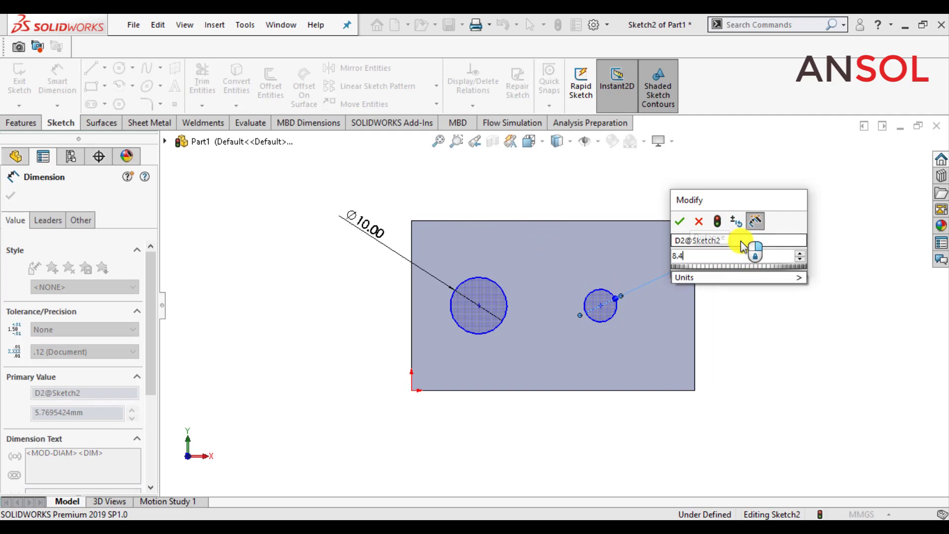
key("Return")
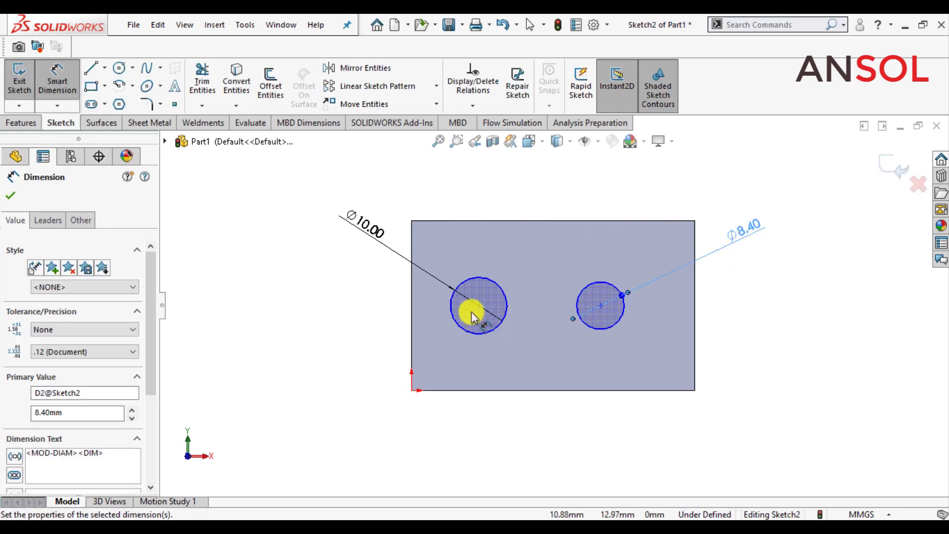
- Dimension the left circle's centre 15 mm above the block's lower edge
left_click(478, 305)
left_click(474, 391)
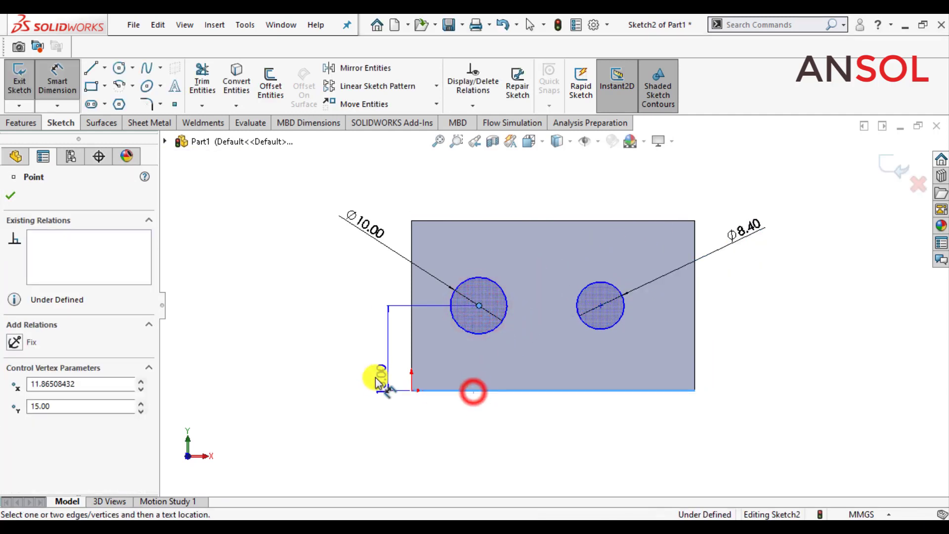
left_click(329, 352)
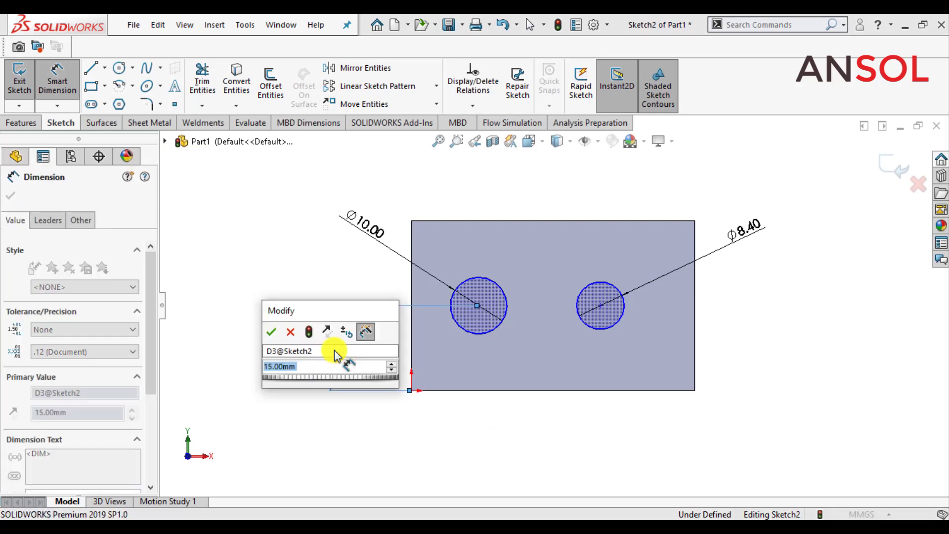
key("Return")
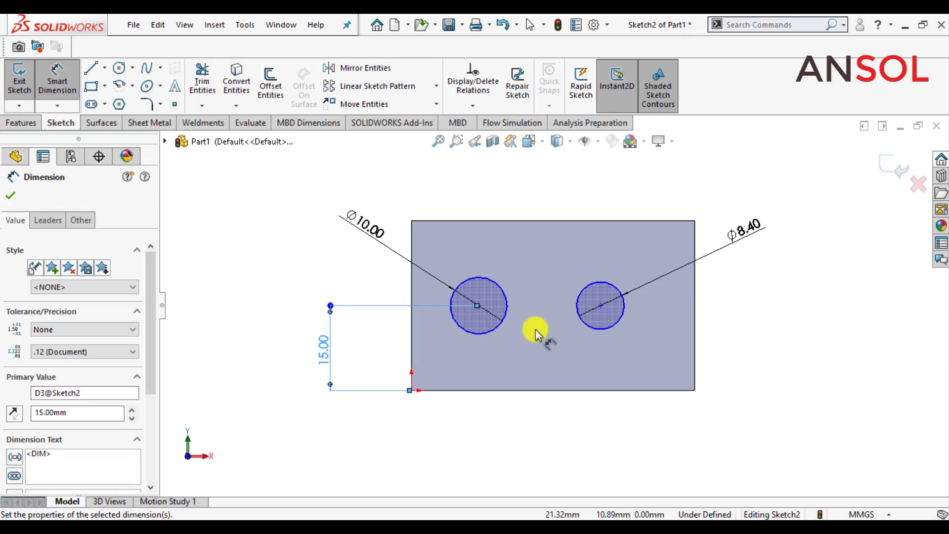
- Set the horizontal distance between the two circle centres to 25 mm
left_click(479, 305)
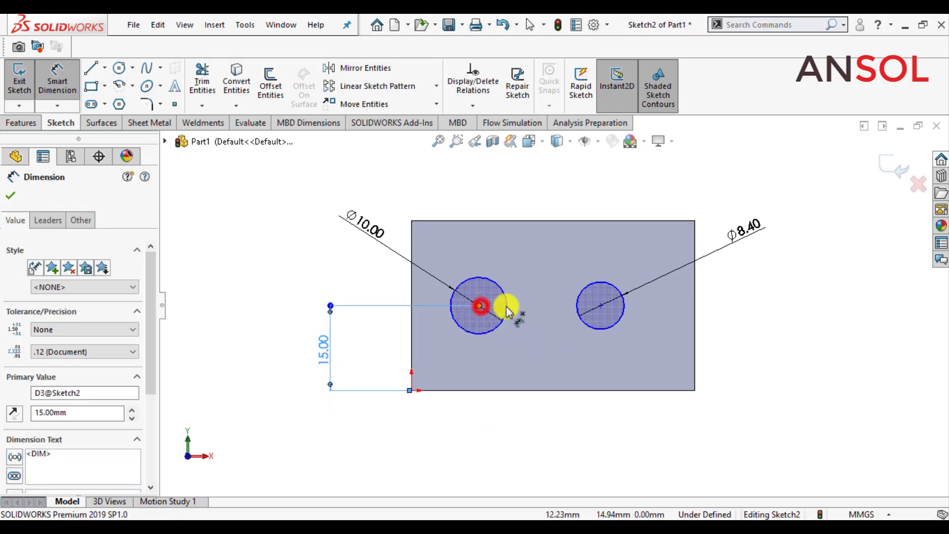
left_click(600, 306)
left_click(552, 424)
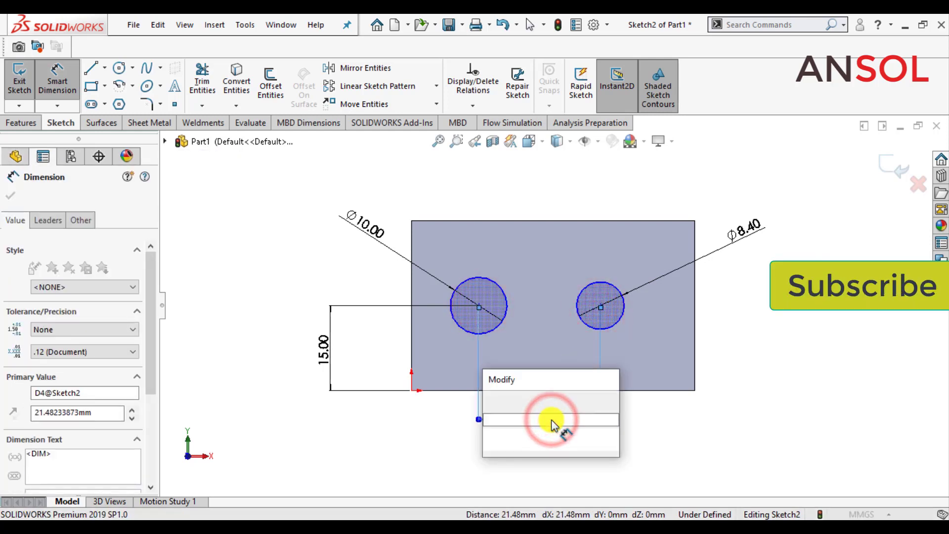
type("2")
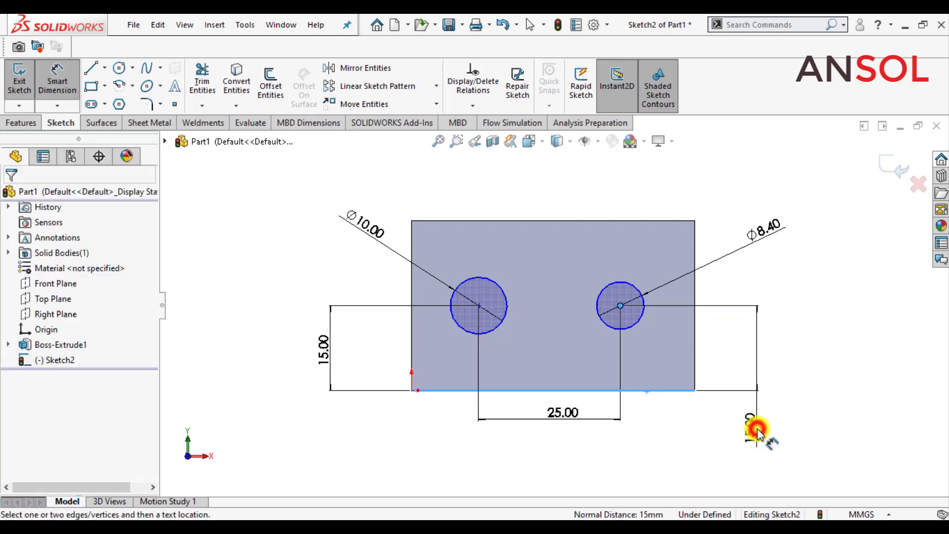
- Dimension the right circle's centre 15 mm above the block's lower edge, and close the sketch
left_click(757, 429)
left_click(700, 412)
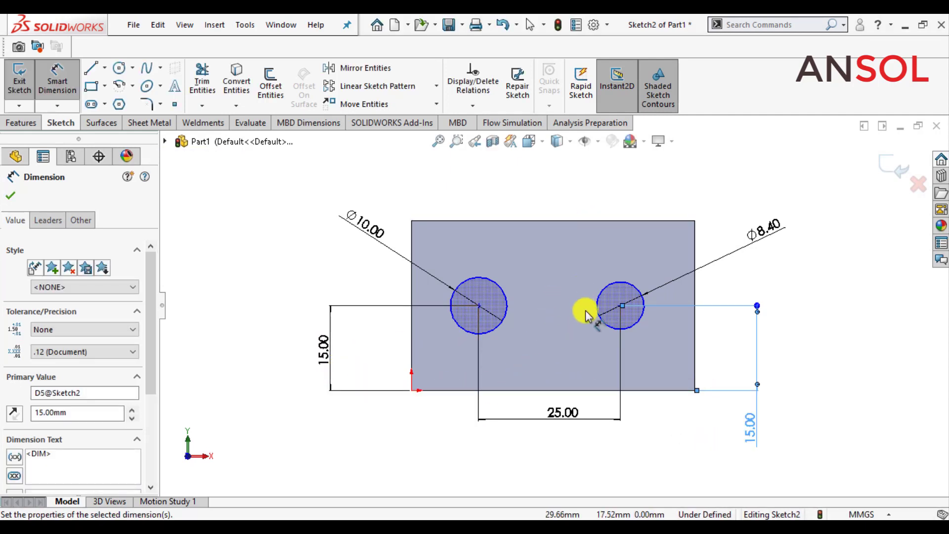
key("Escape")
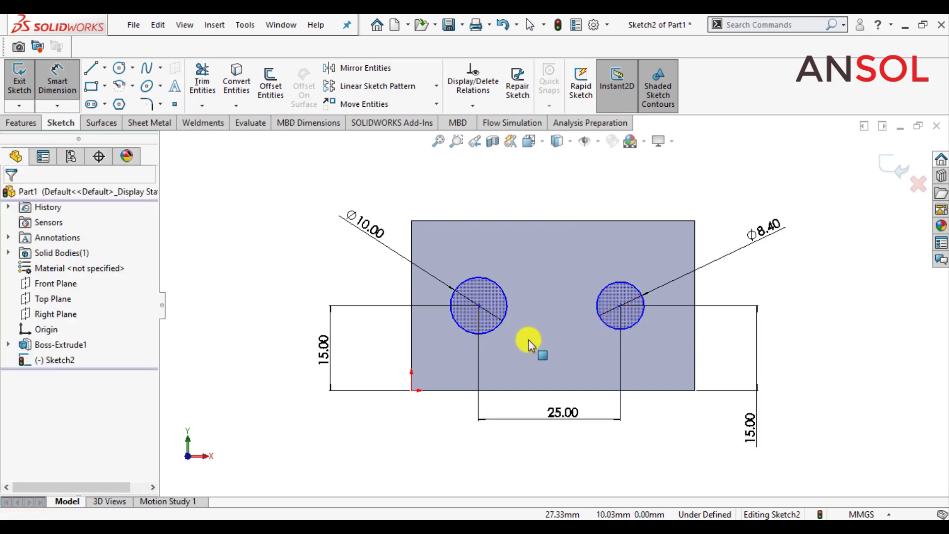
left_click(860, 177)
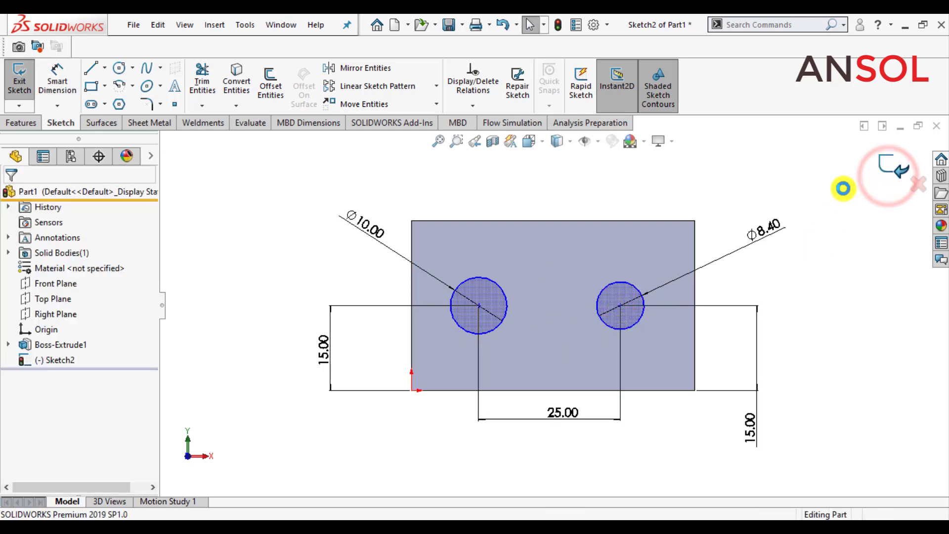
mouse_move(673, 304)
middle_mouse_down()
mouse_move(458, 318)
mouse_move(466, 212)
mouse_move(585, 203)
middle_mouse_up()
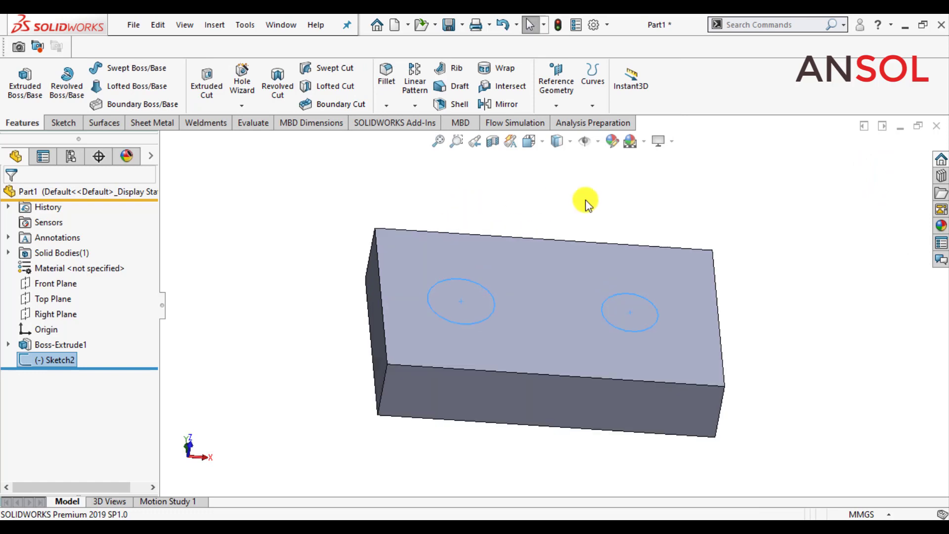
- Extrude both sketched circles 20 mm out from the block as a blind boss merged with the body
left_click(20, 72)
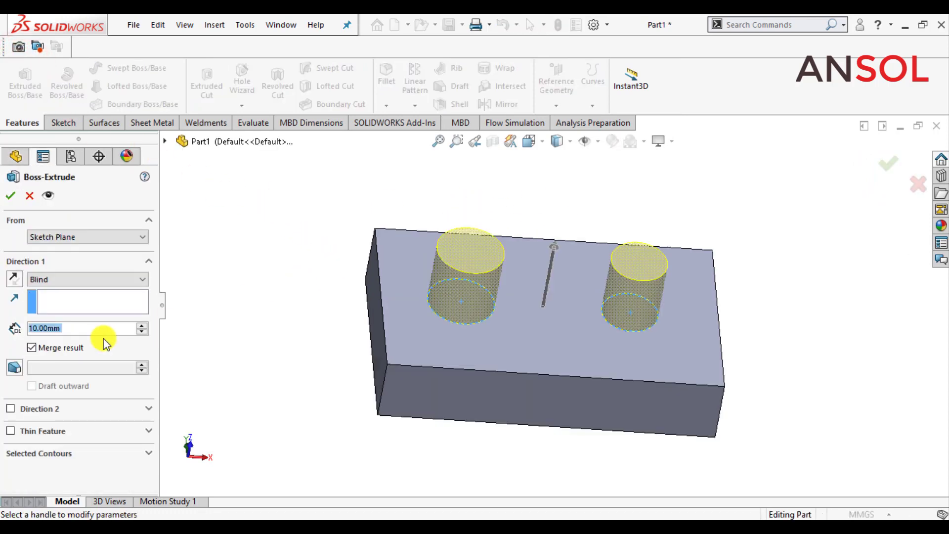
type("20")
key("Return")
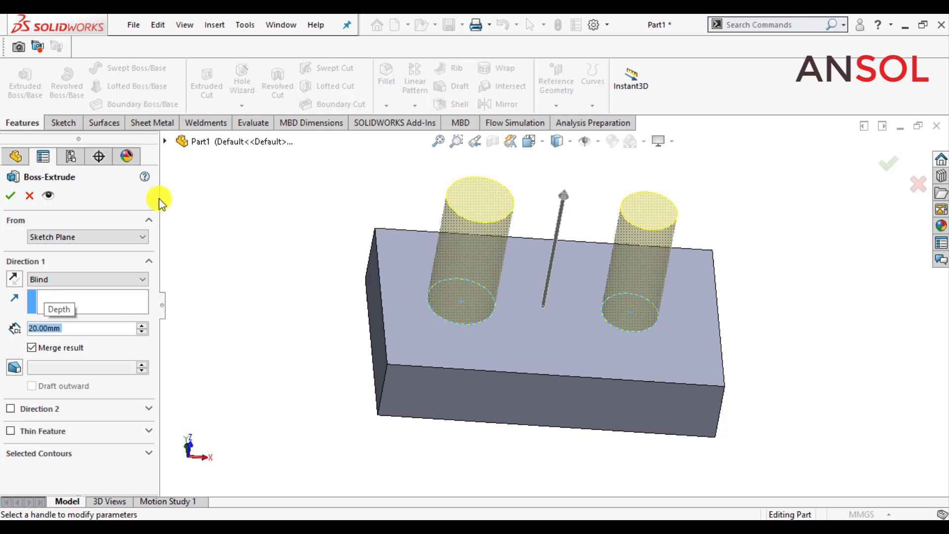
left_click(258, 263)
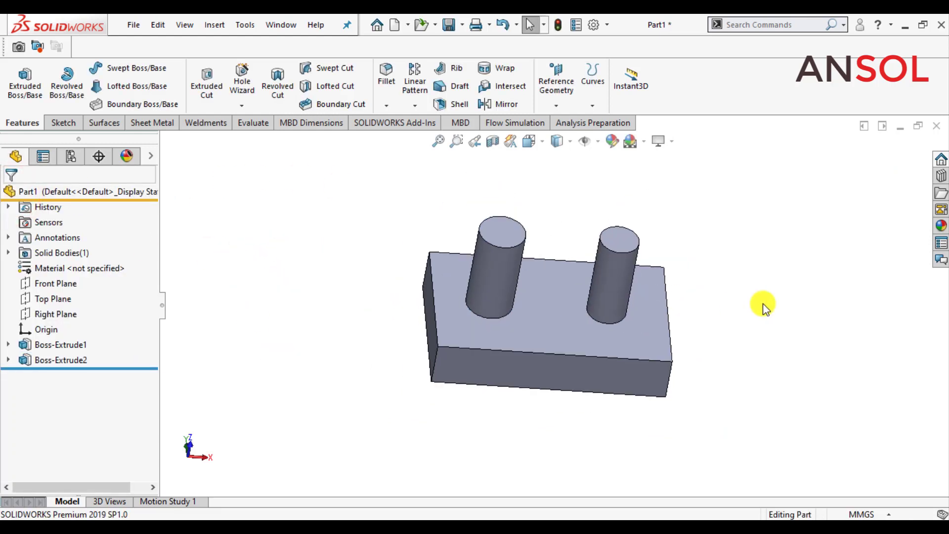
scroll(763, 303, "down", 3)
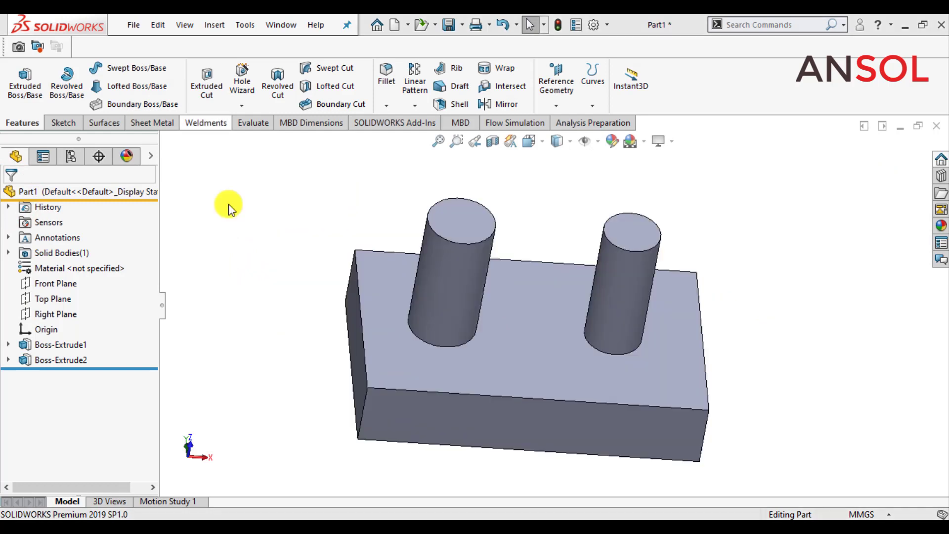
- Start a Thread feature and select the free-end circular edge of the larger cylinder as its location
left_click(214, 25)
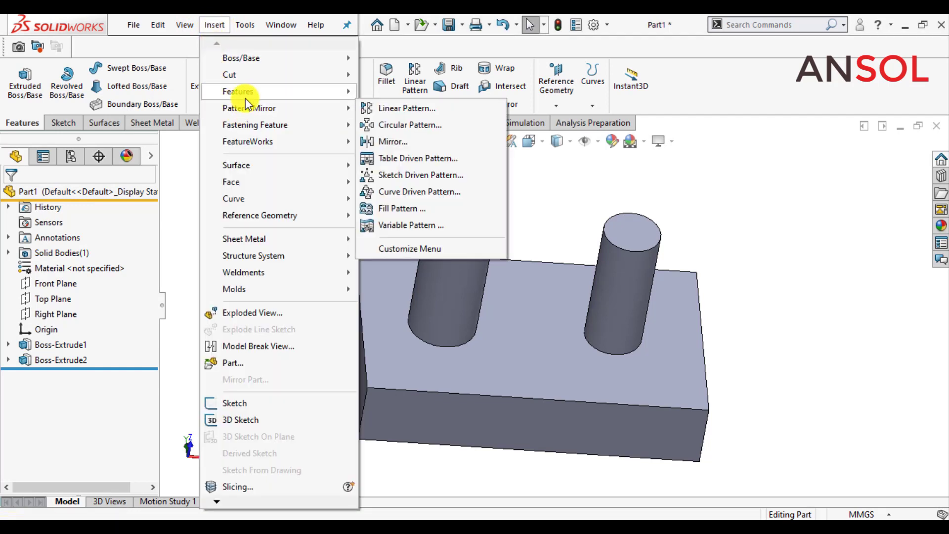
mouse_move(256, 95)
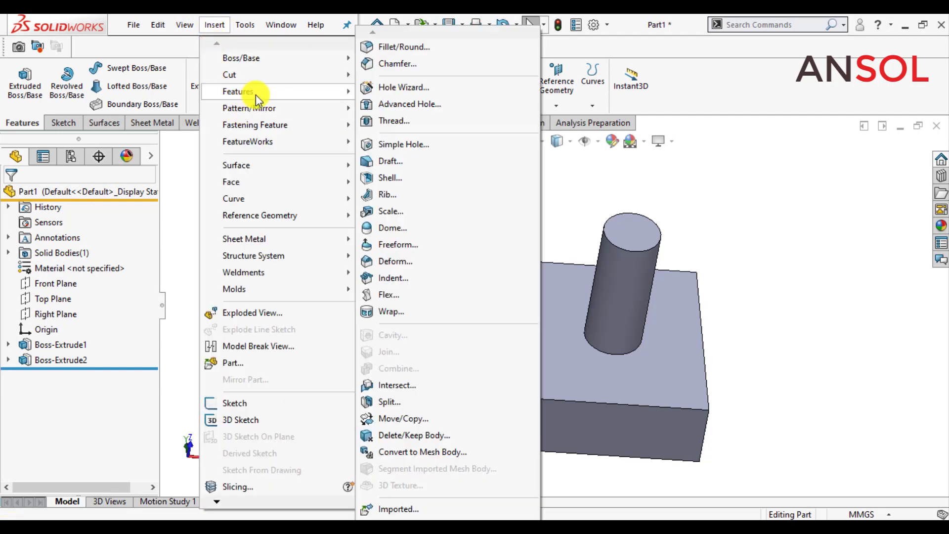
left_click(391, 121)
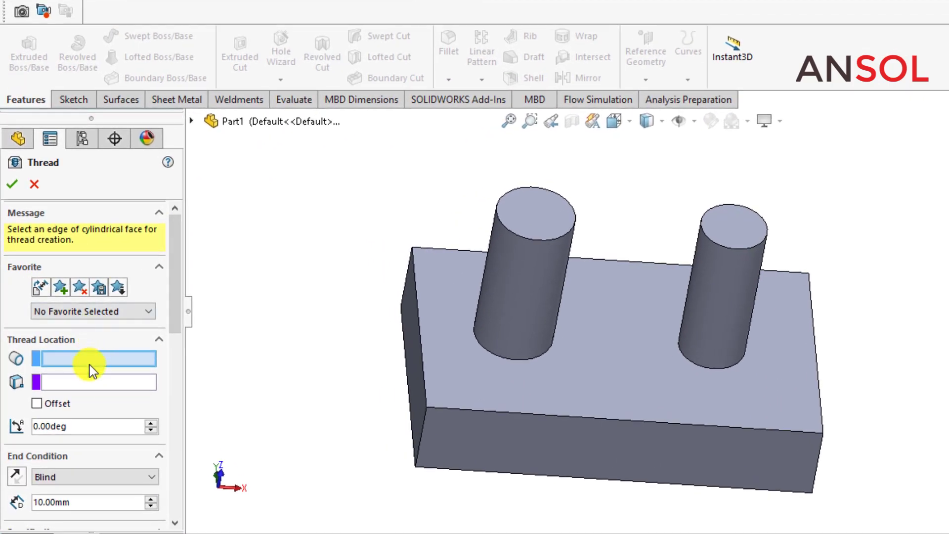
left_click(523, 237)
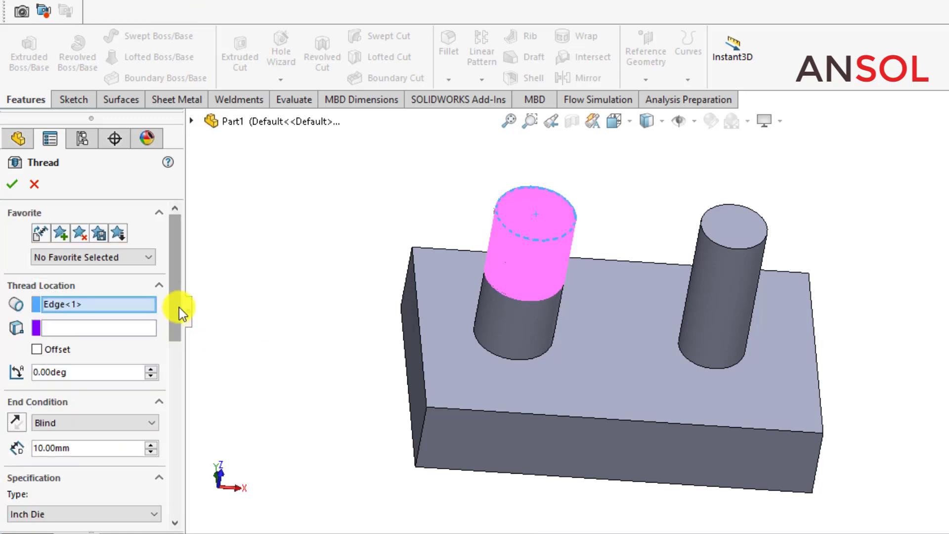
- Set the thread specification to type Metric Die with size M10x1.5
left_click_drag(181, 311, 179, 351)
left_click(114, 398)
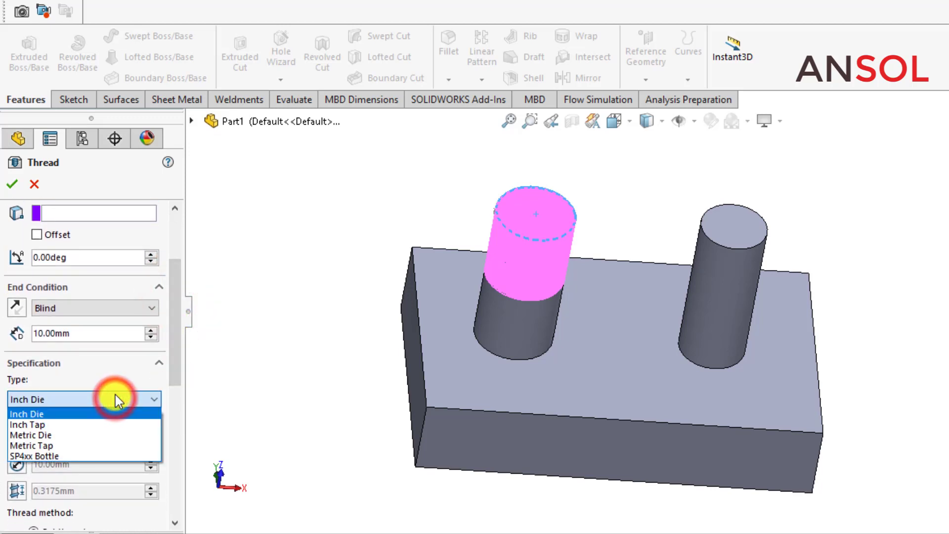
left_click(58, 435)
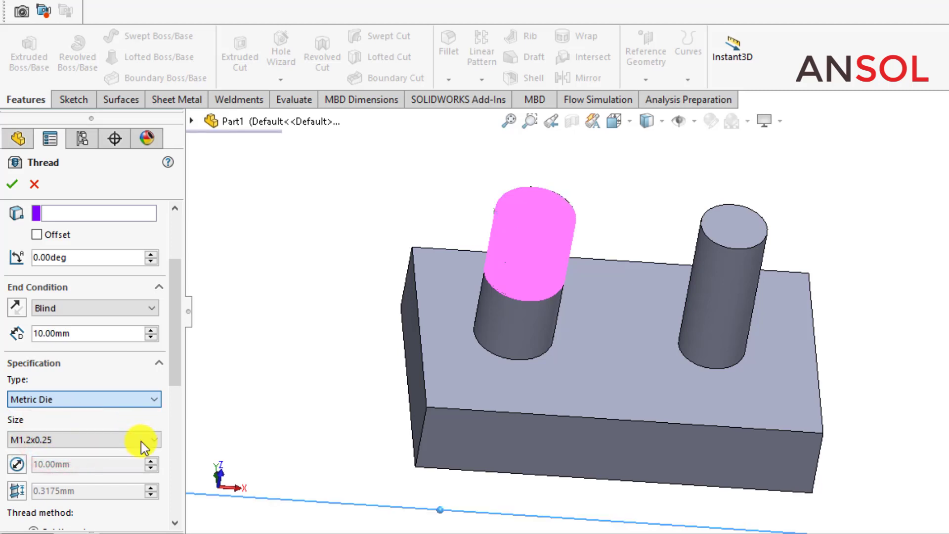
left_click(120, 440)
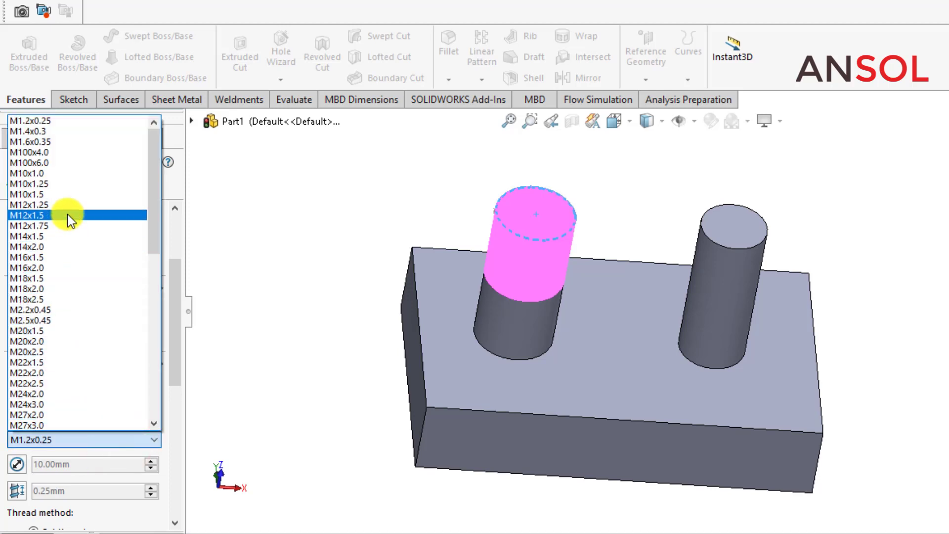
left_click(68, 194)
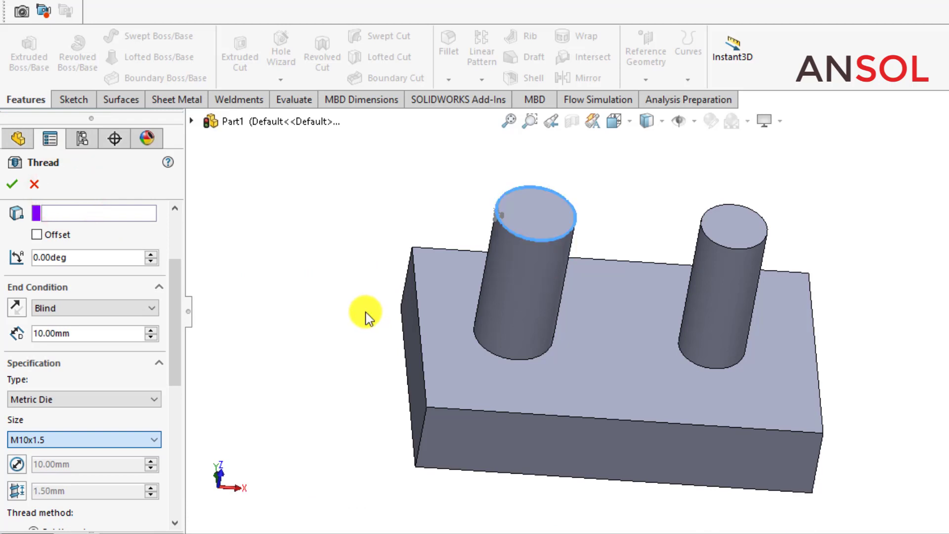
- Choose the Cut thread method for the larger cylinder, check the remaining thread options, and create the thread
middle_click_drag(364, 315, 377, 229)
scroll(453, 226, "down", 2)
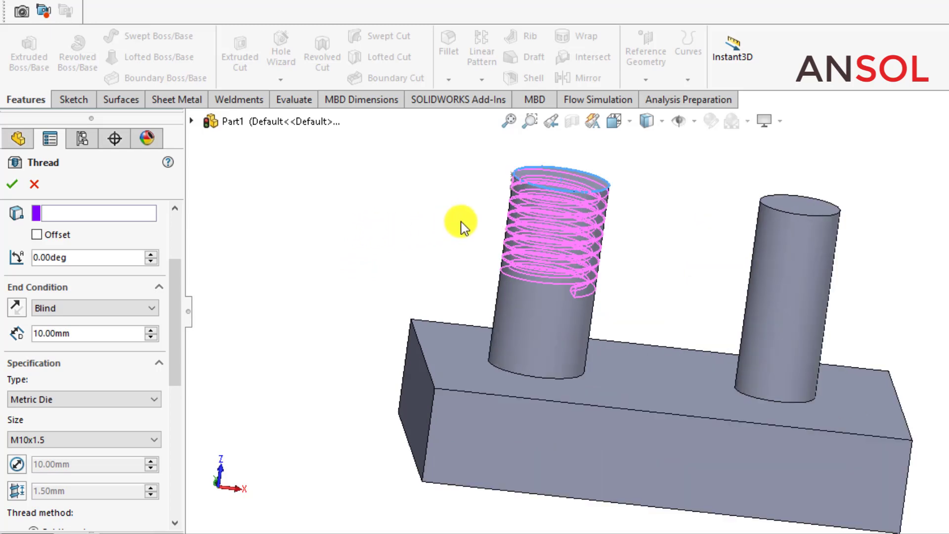
scroll(460, 225, "down", 2)
mouse_move(423, 258)
middle_mouse_down()
mouse_move(409, 222)
mouse_move(424, 209)
mouse_move(429, 250)
mouse_move(403, 258)
mouse_move(415, 271)
middle_mouse_up()
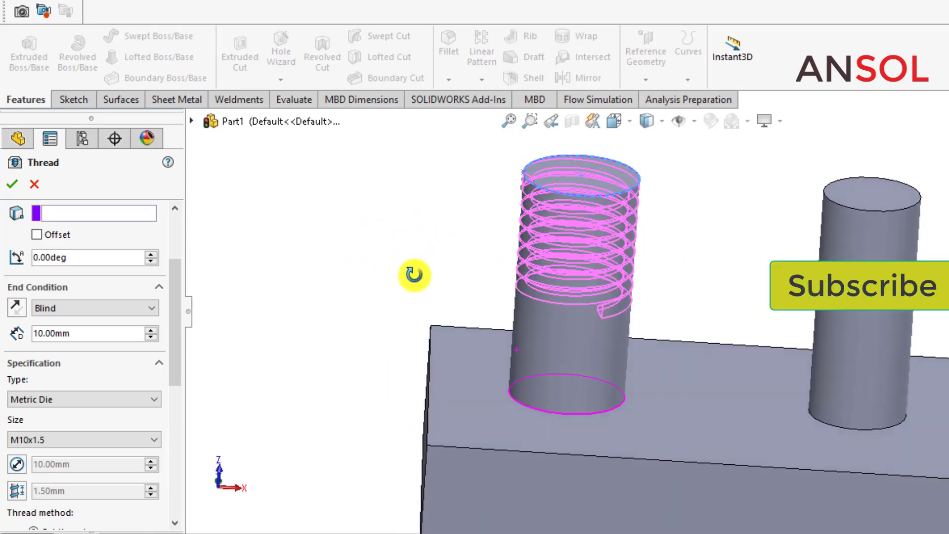
left_click_drag(175, 360, 164, 444)
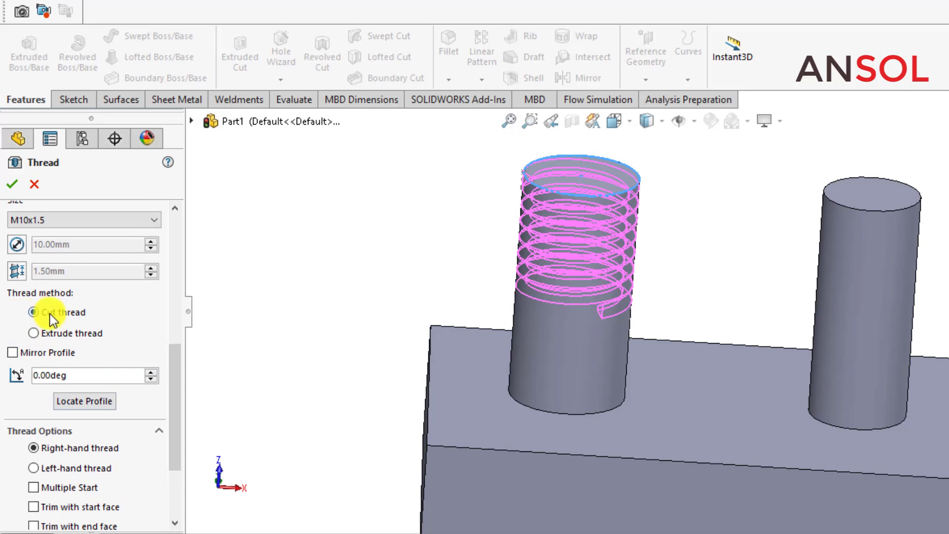
left_click(34, 311)
left_click_drag(174, 402, 171, 456)
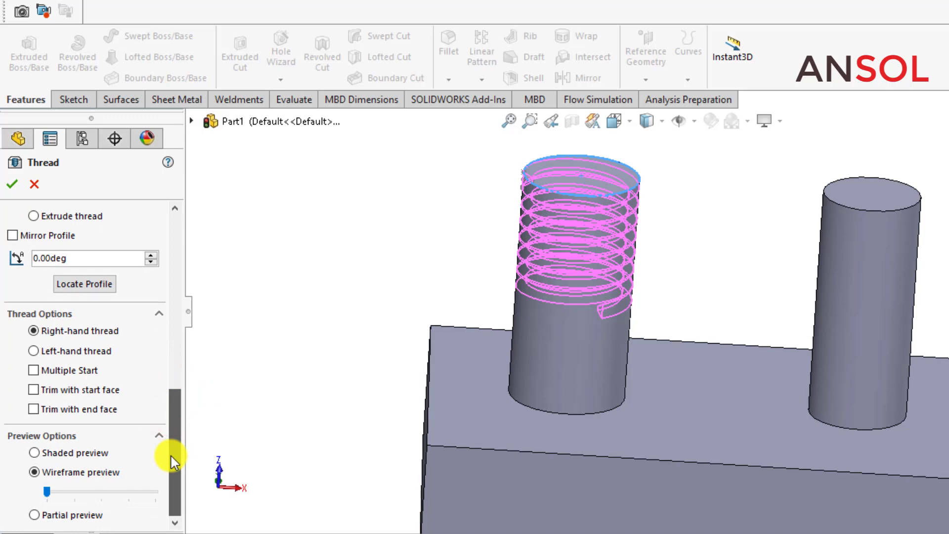
left_click_drag(171, 456, 213, 282)
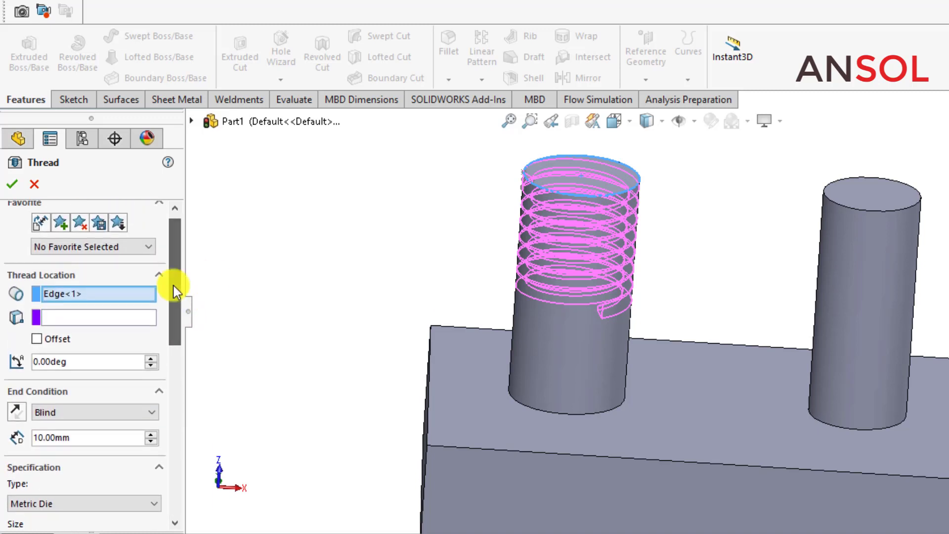
left_click(11, 186)
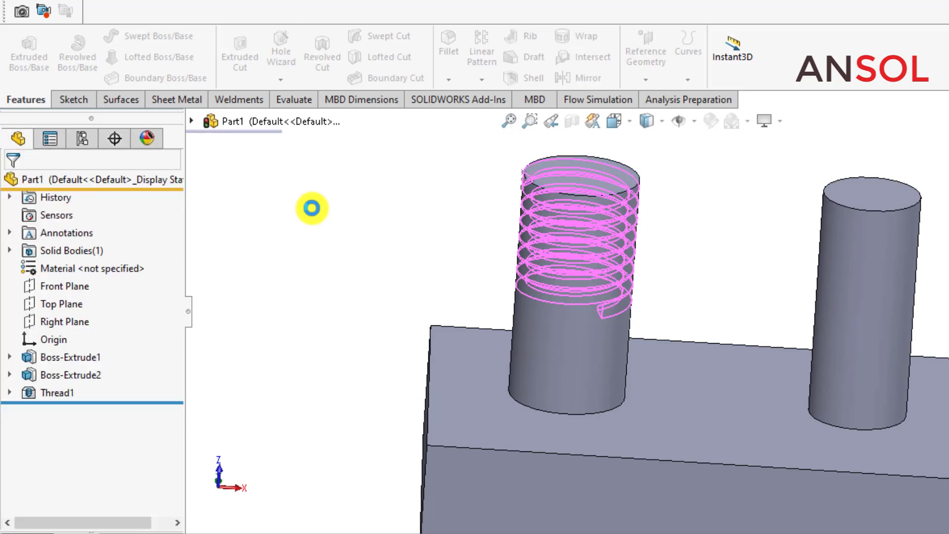
left_click(325, 233)
scroll(323, 294, "up", 1)
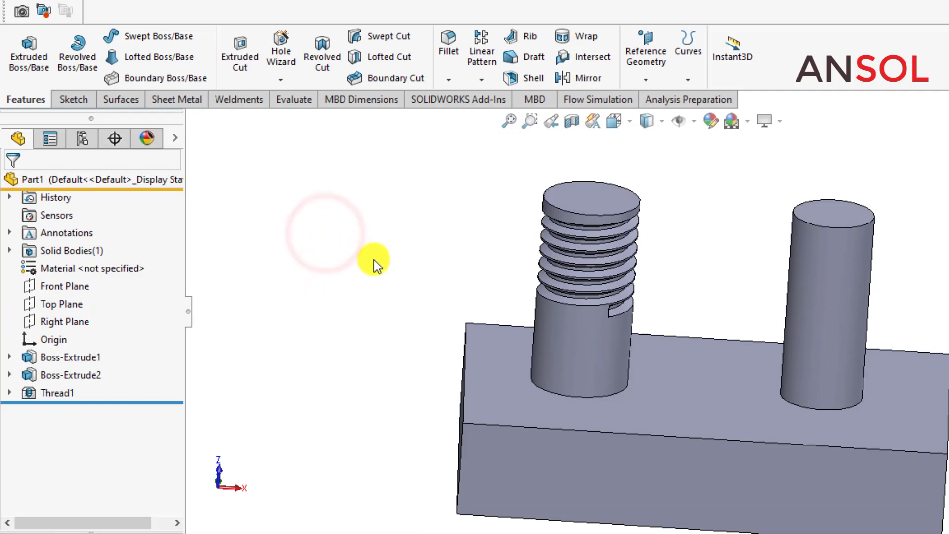
- Start a second Thread feature and select the free-end circular edge of the smaller cylinder as its location
mouse_move(373, 262)
middle_mouse_down()
mouse_move(324, 289)
mouse_move(313, 263)
mouse_move(370, 255)
mouse_move(402, 229)
mouse_move(413, 232)
mouse_move(357, 280)
mouse_move(437, 225)
mouse_move(451, 252)
mouse_move(382, 250)
middle_mouse_up()
scroll(544, 281, "down", 2)
middle_click_drag(369, 257, 364, 268)
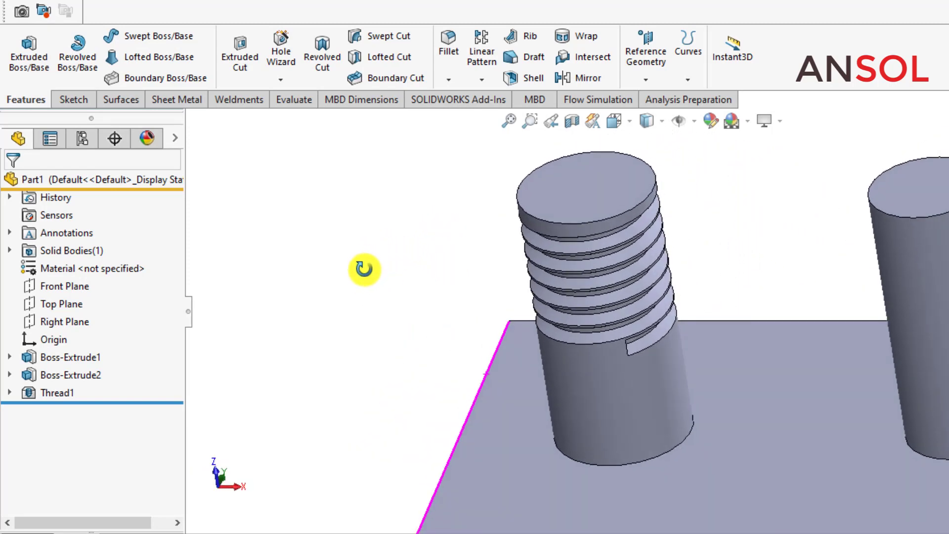
middle_click_drag(438, 322, 419, 302)
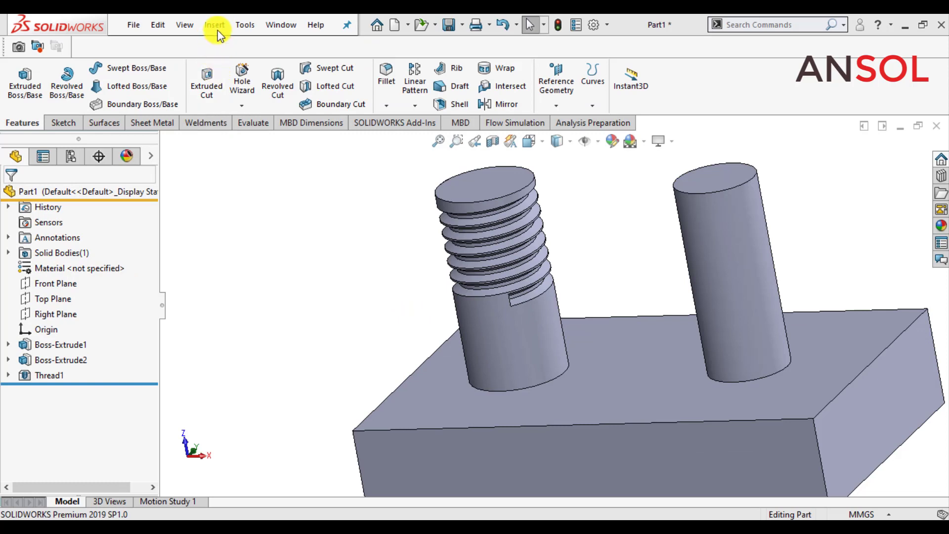
left_click(214, 26)
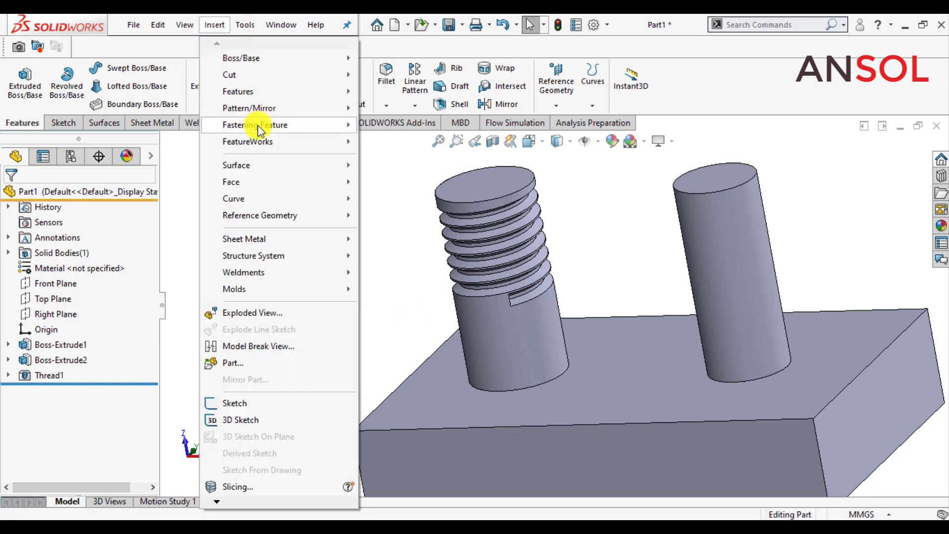
mouse_move(272, 94)
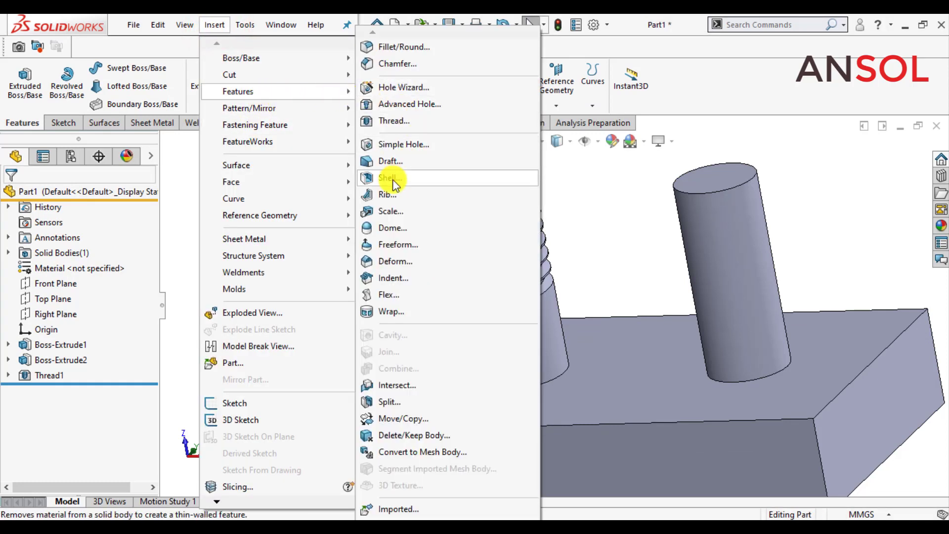
left_click(398, 123)
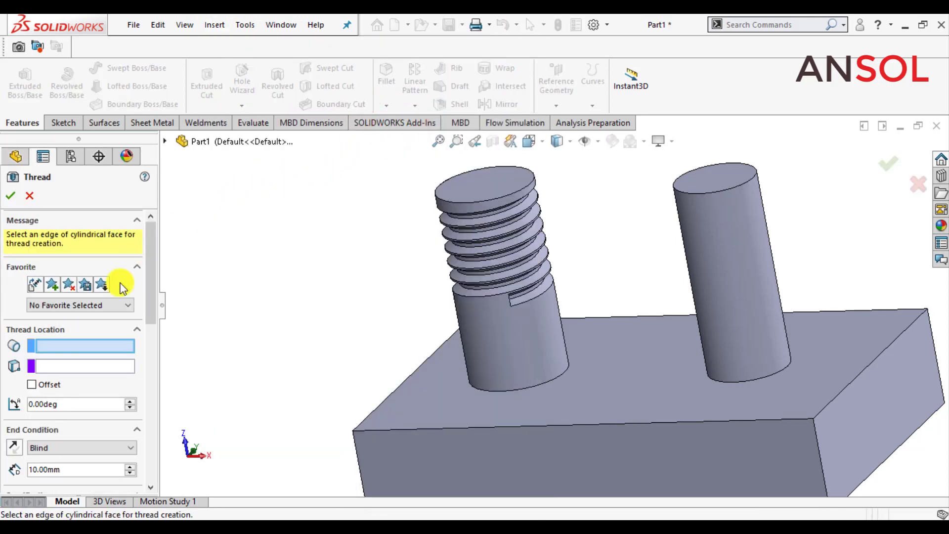
left_click(724, 192)
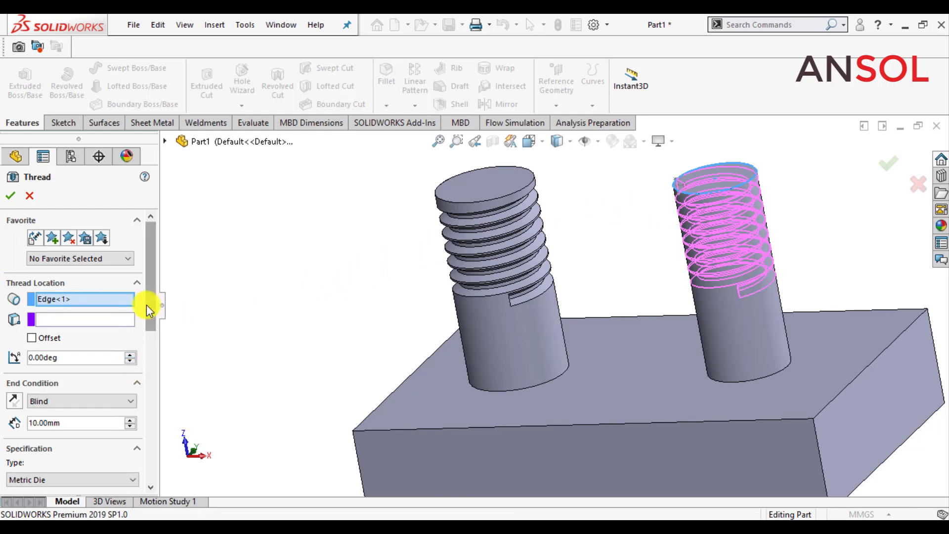
- Use the Extrude thread method with the profile mirrored horizontally, and create the thread on the smaller cylinder
left_click_drag(148, 313, 151, 396)
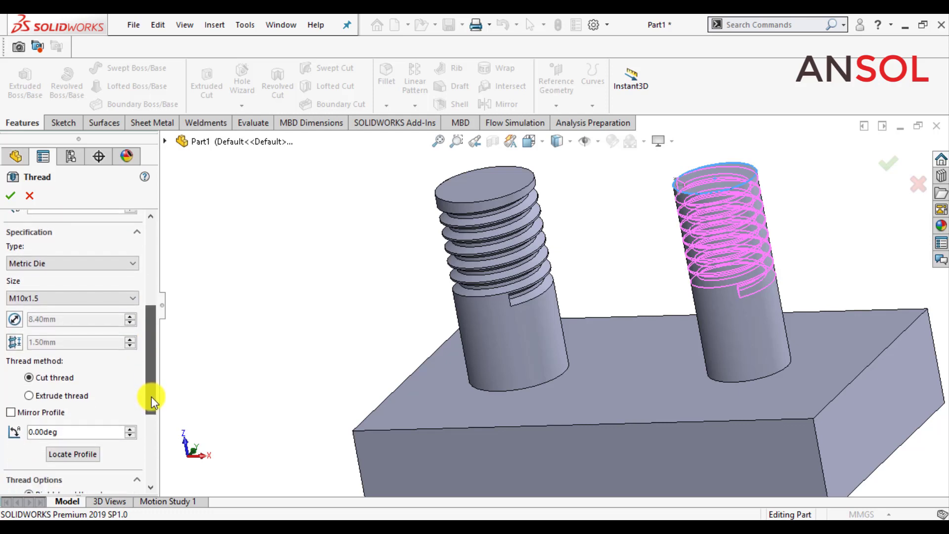
left_click(33, 396)
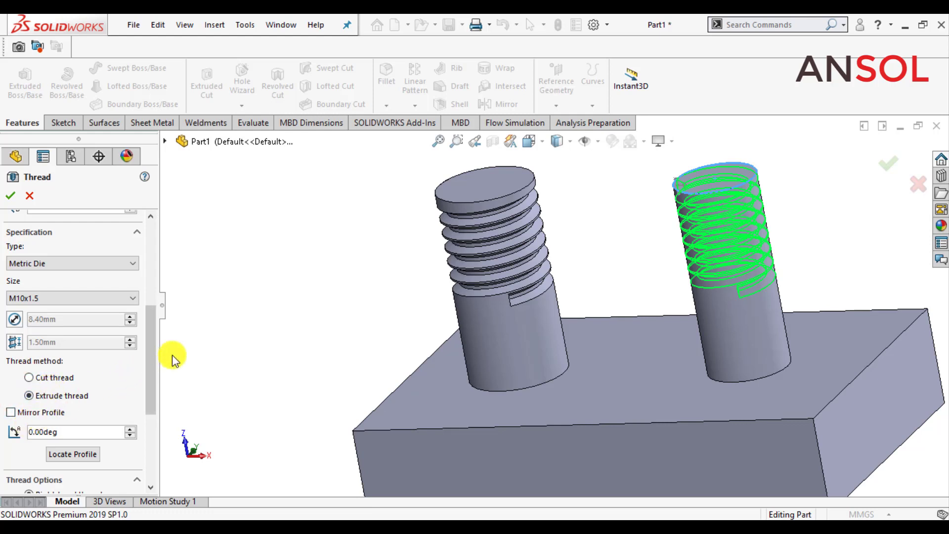
left_click_drag(150, 364, 153, 399)
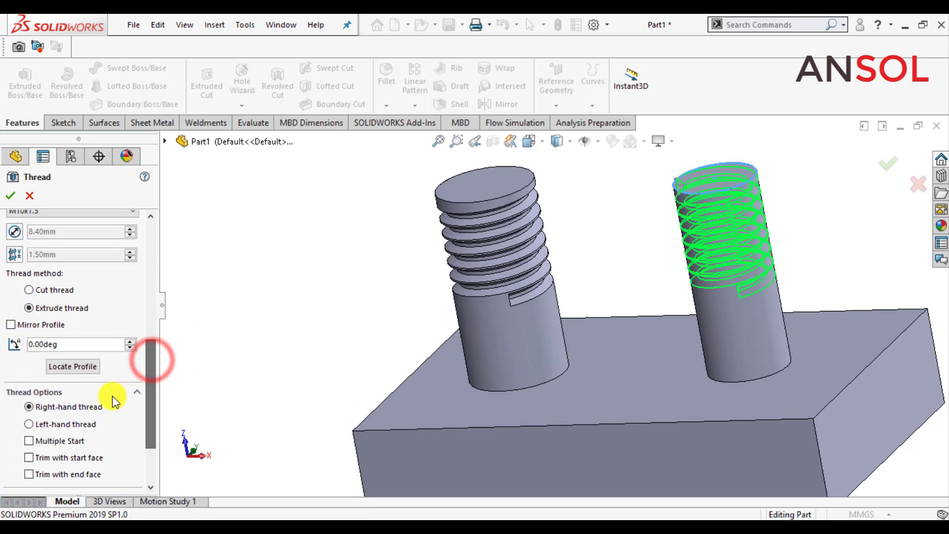
left_click(11, 325)
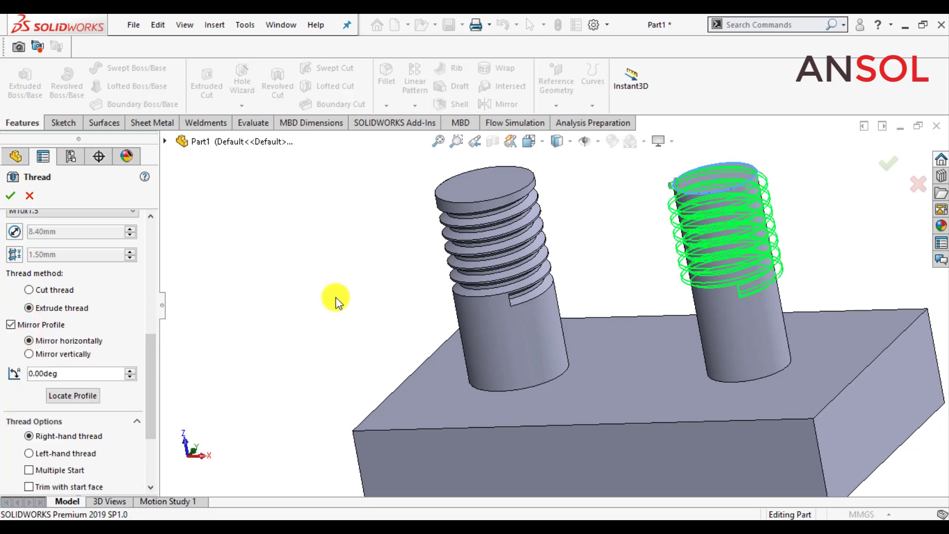
middle_click_drag(350, 298, 351, 275)
left_click(12, 197)
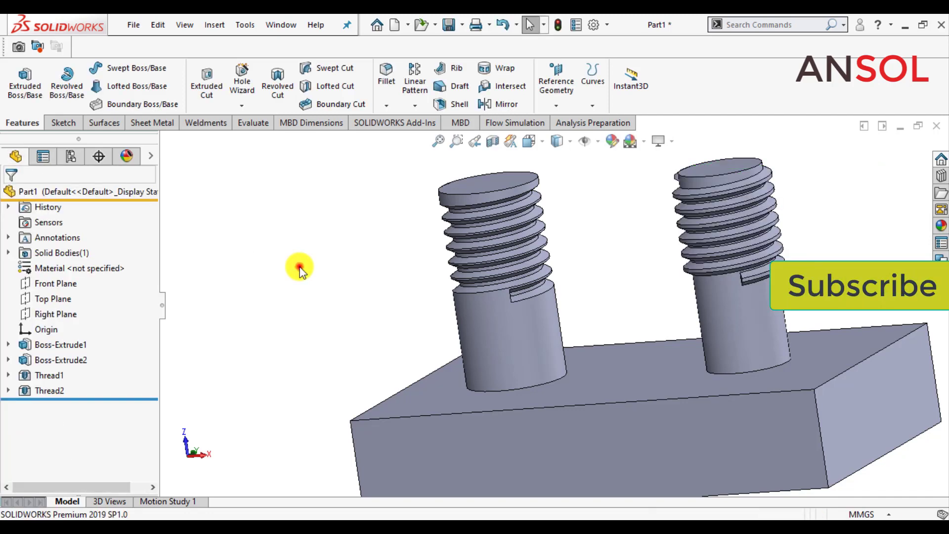
- Examine the extruded thread on the smaller cylinder up close and compare it with the cut thread
scroll(524, 243, "down", 8)
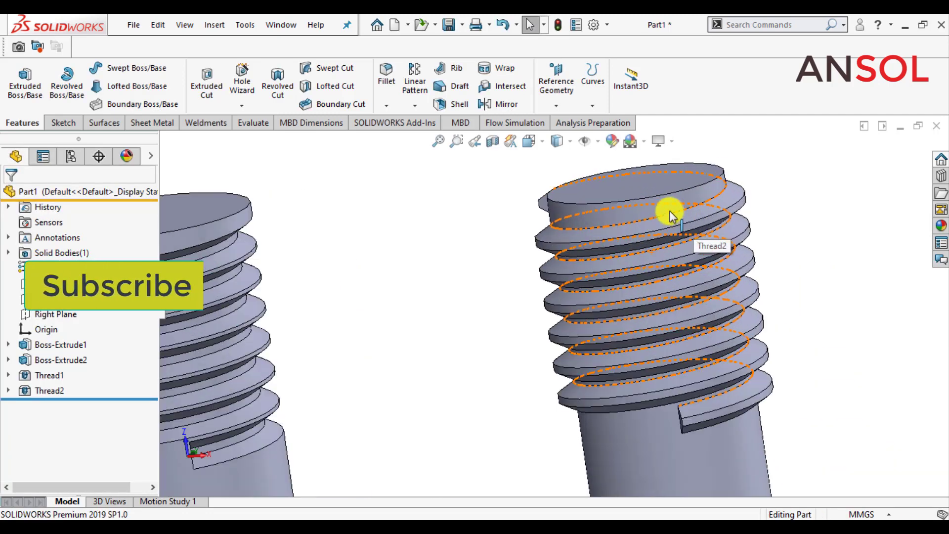
scroll(692, 218, "down", 3)
left_click(764, 223)
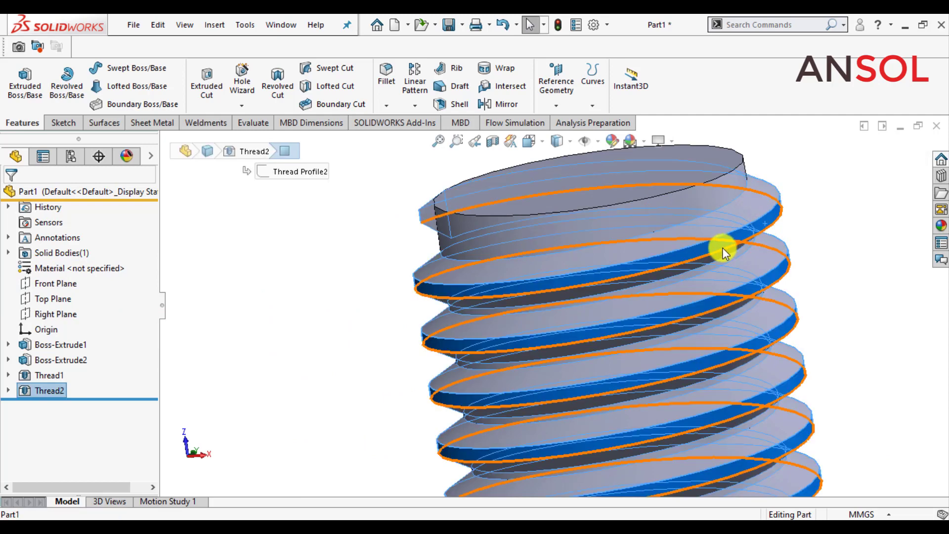
scroll(720, 248, "up", 8)
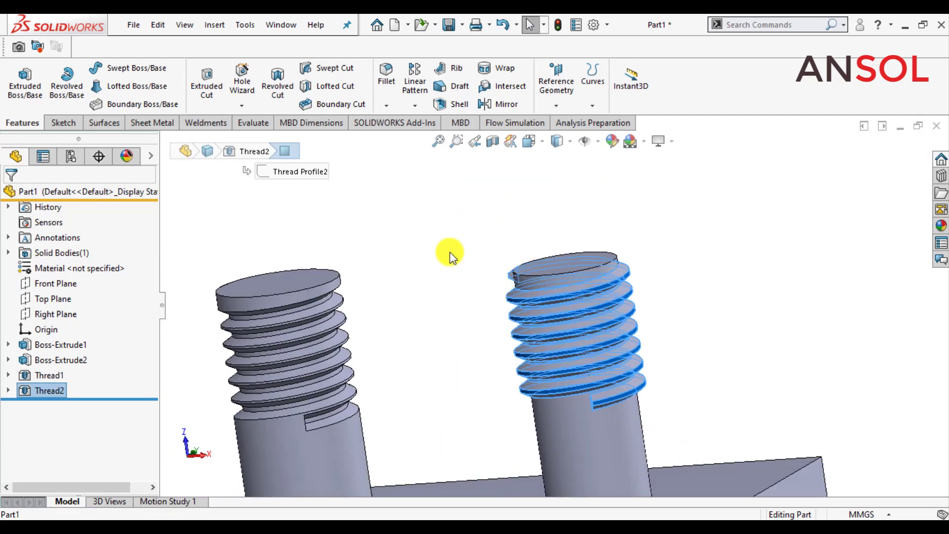
left_click(452, 251)
scroll(481, 313, "up", 5)
middle_click_drag(459, 330, 511, 371)
scroll(509, 402, "up", 3)
scroll(511, 406, "down", 2)
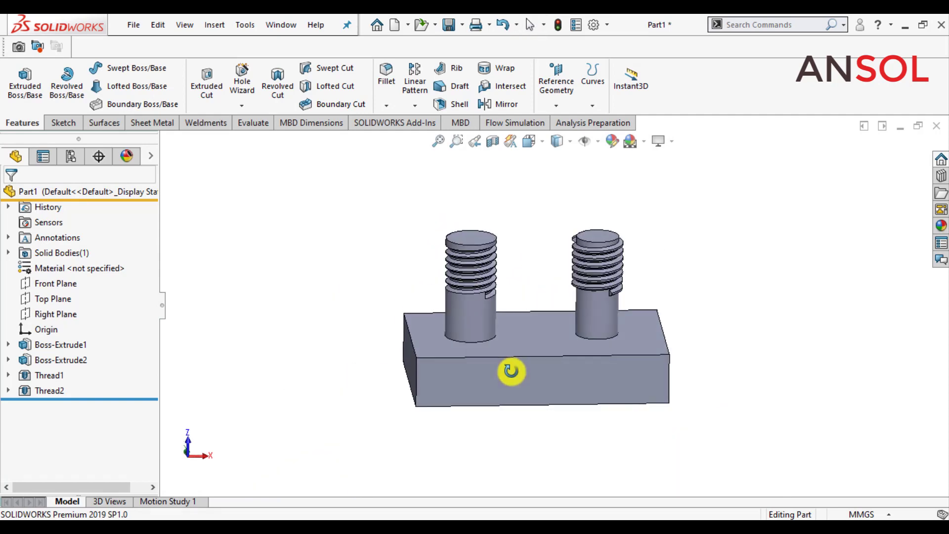
- View the model normal to the block's long side face to compare both thread profiles from the side
left_click(516, 383)
left_click(632, 343)
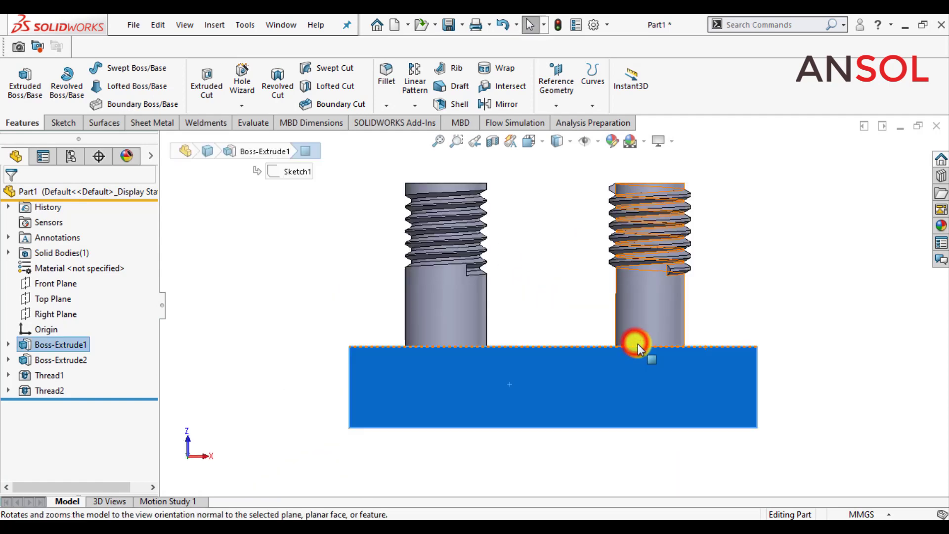
left_click(810, 274)
scroll(607, 207, "down", 2)
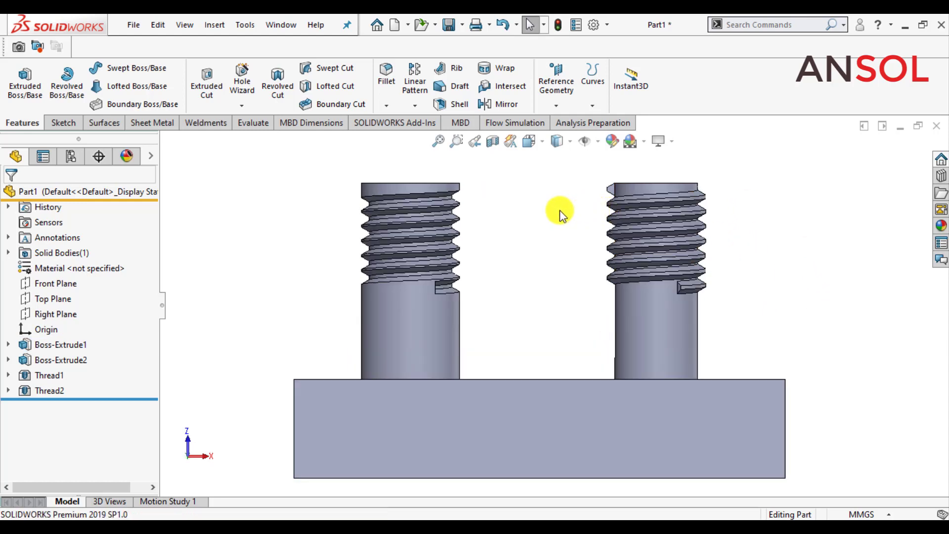